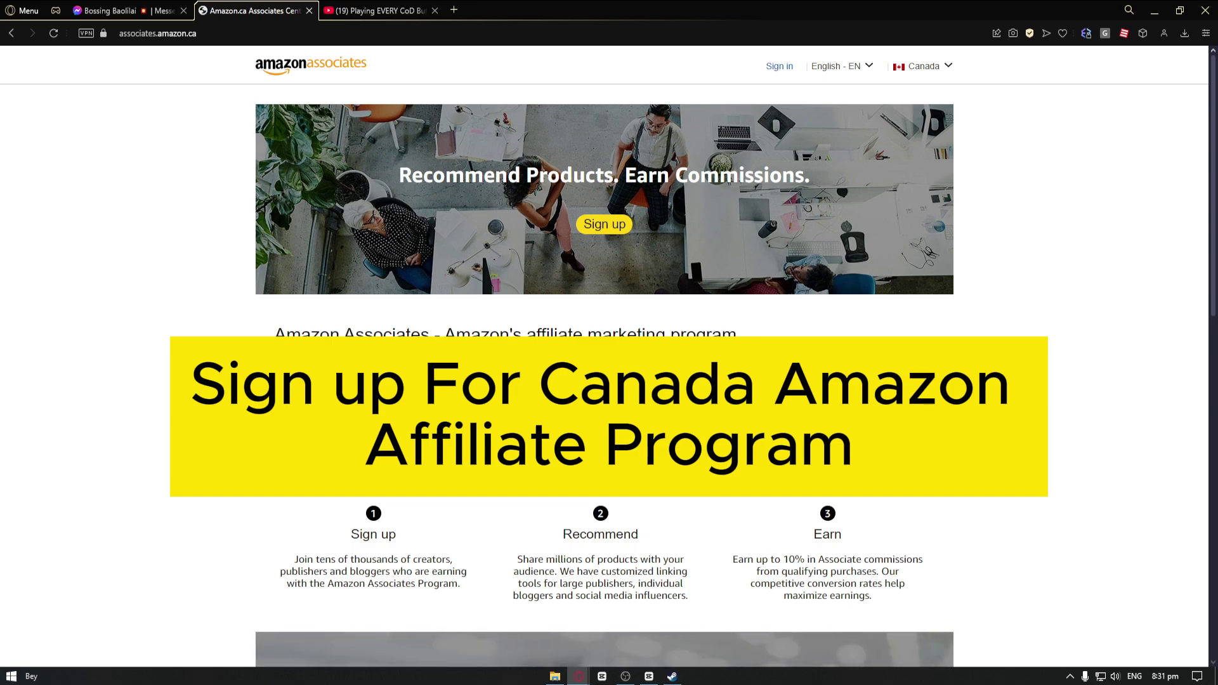
Scroll through the Amazon Associates landing page to review its content
scroll(577, 306, "down", 7)
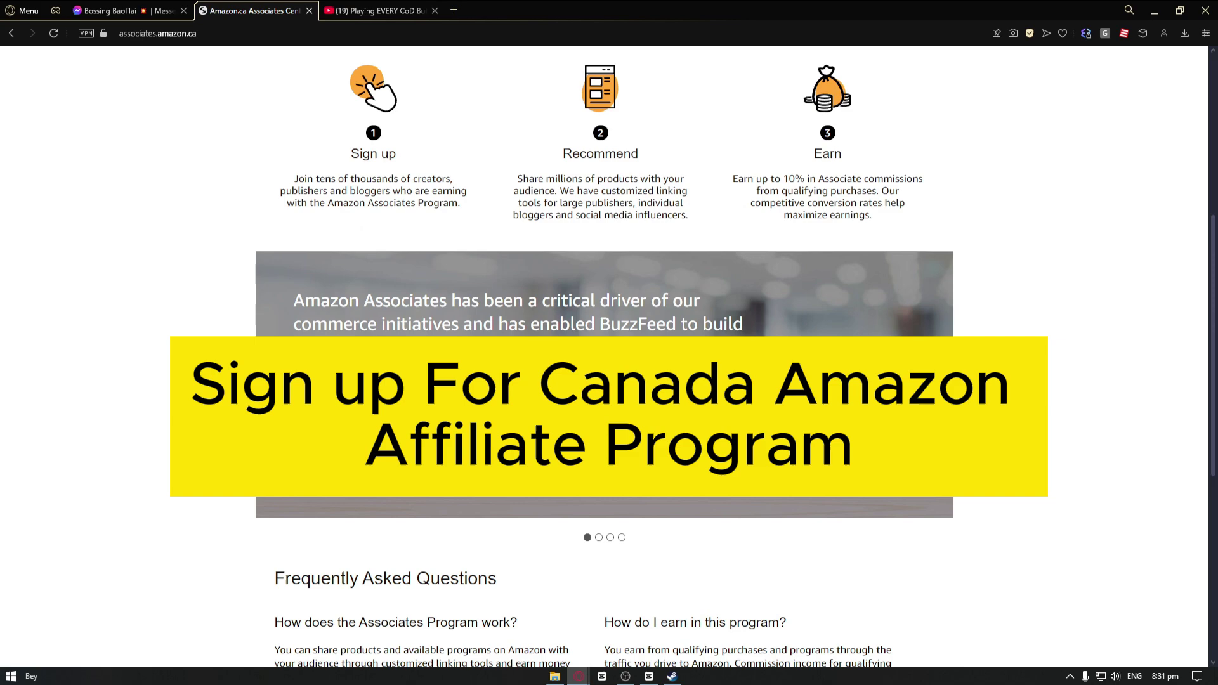
scroll(664, 390, "down", 6)
scroll(648, 437, "up", 10)
scroll(585, 248, "up", 4)
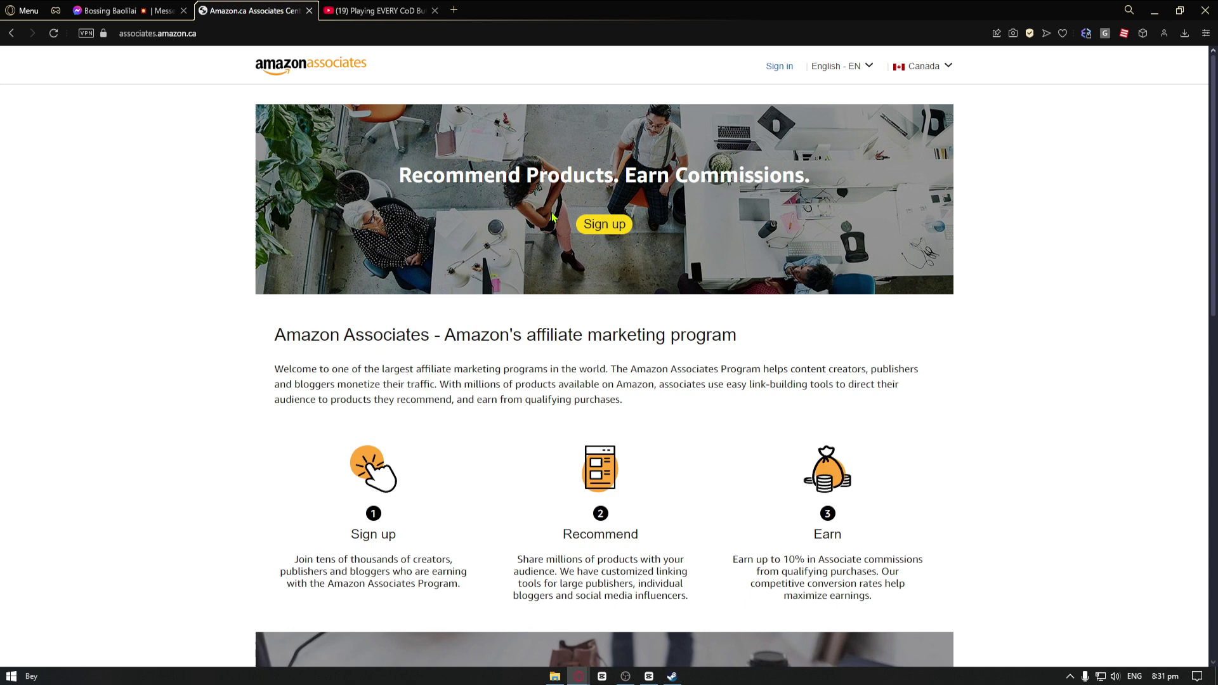
scroll(447, 330, "down", 1)
scroll(446, 330, "down", 2)
scroll(446, 331, "down", 4)
scroll(444, 336, "down", 2)
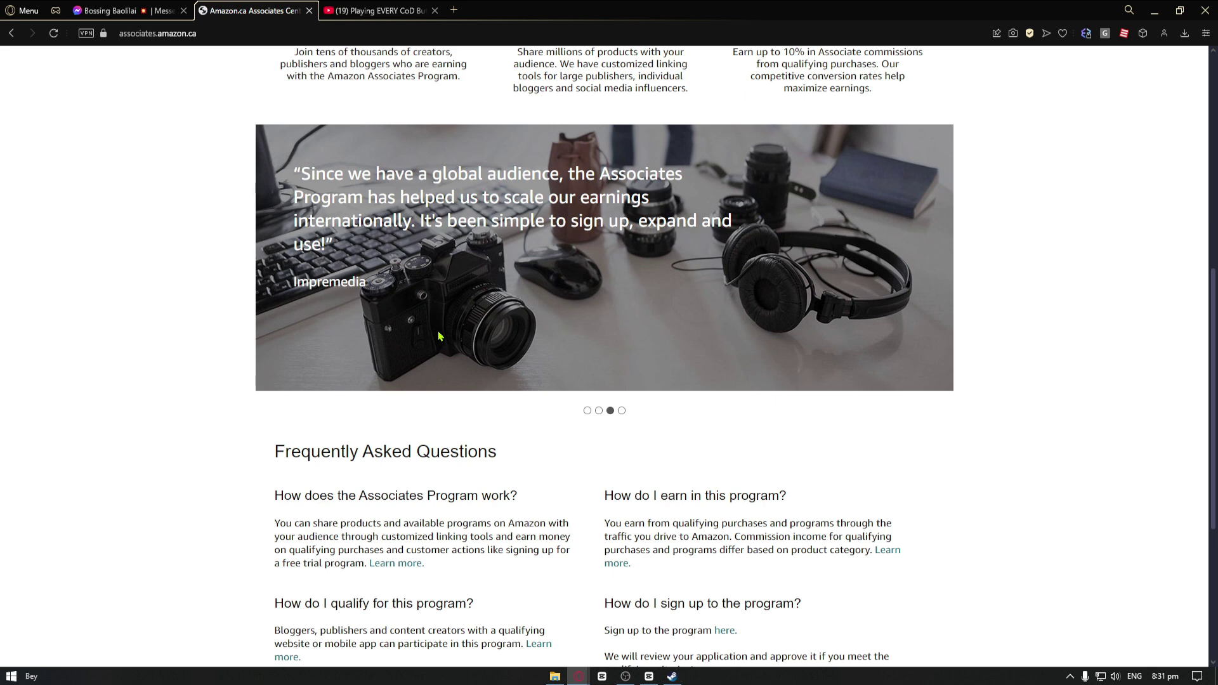
scroll(440, 336, "down", 1)
scroll(439, 336, "down", 1)
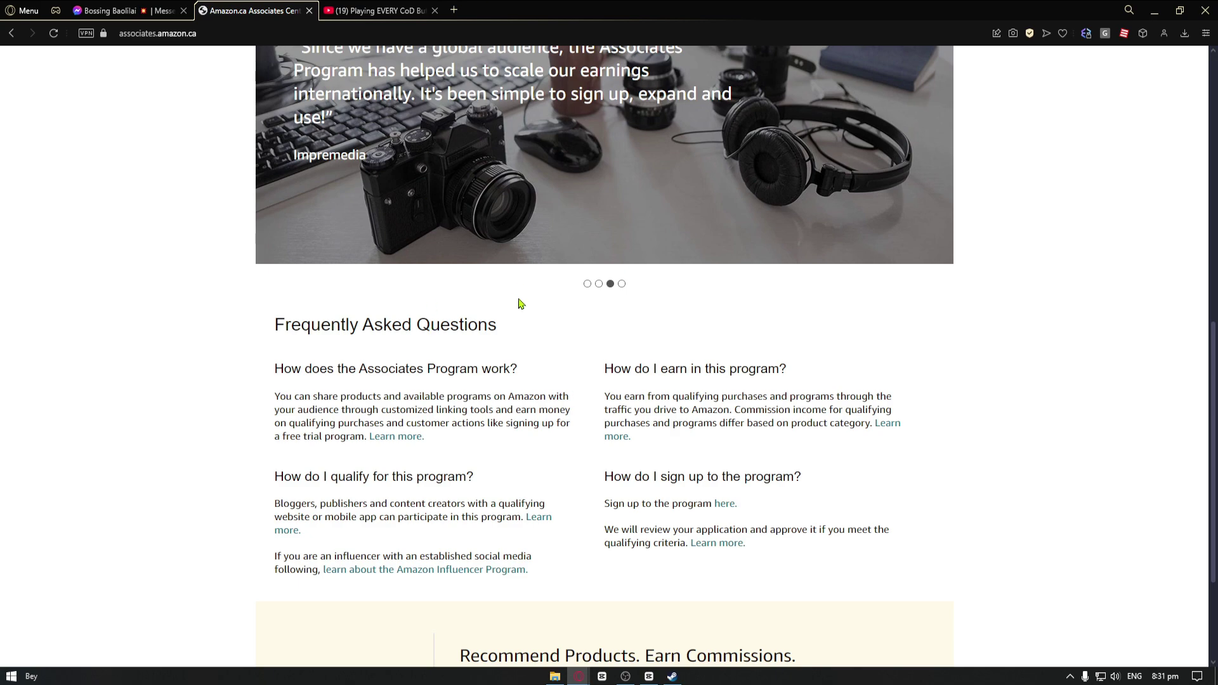
scroll(545, 329, "down", 3)
key("Home")
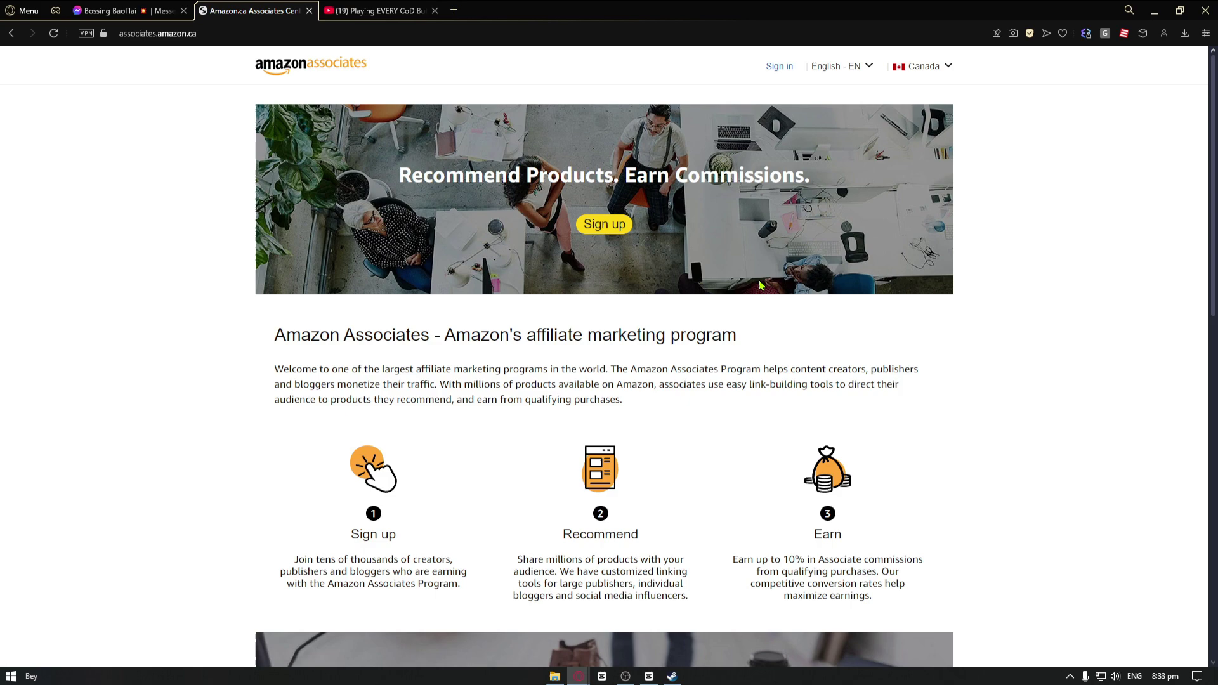
scroll(760, 286, "down", 4)
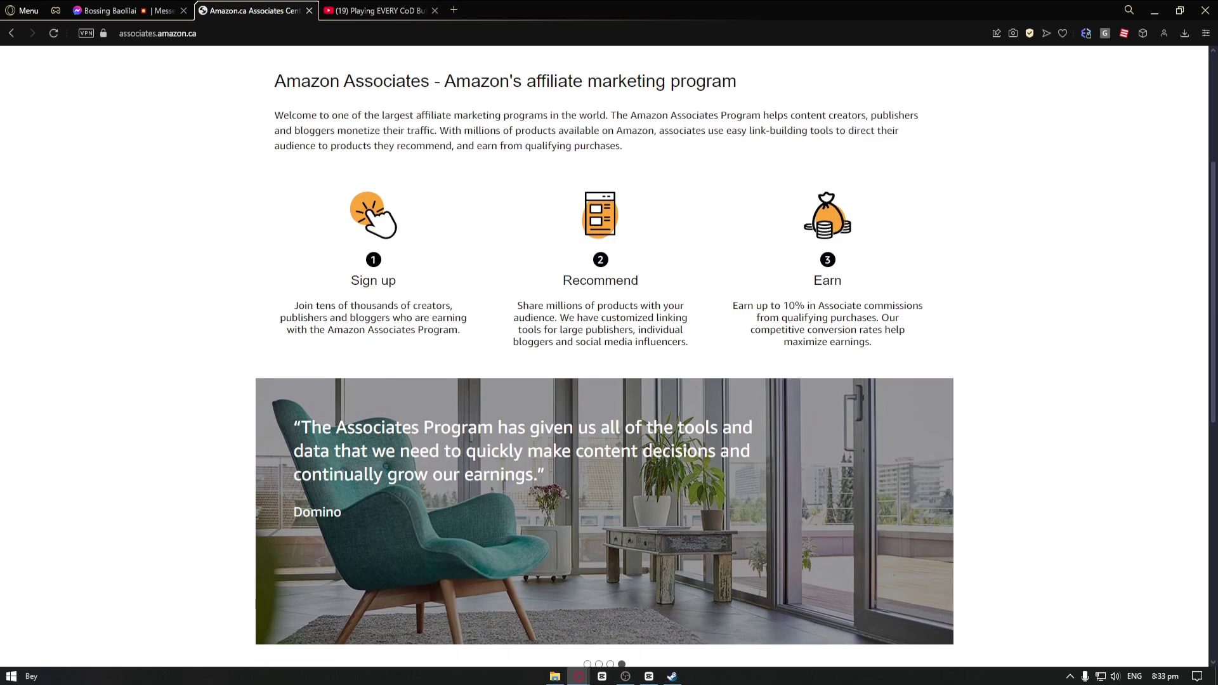
scroll(779, 295, "up", 4)
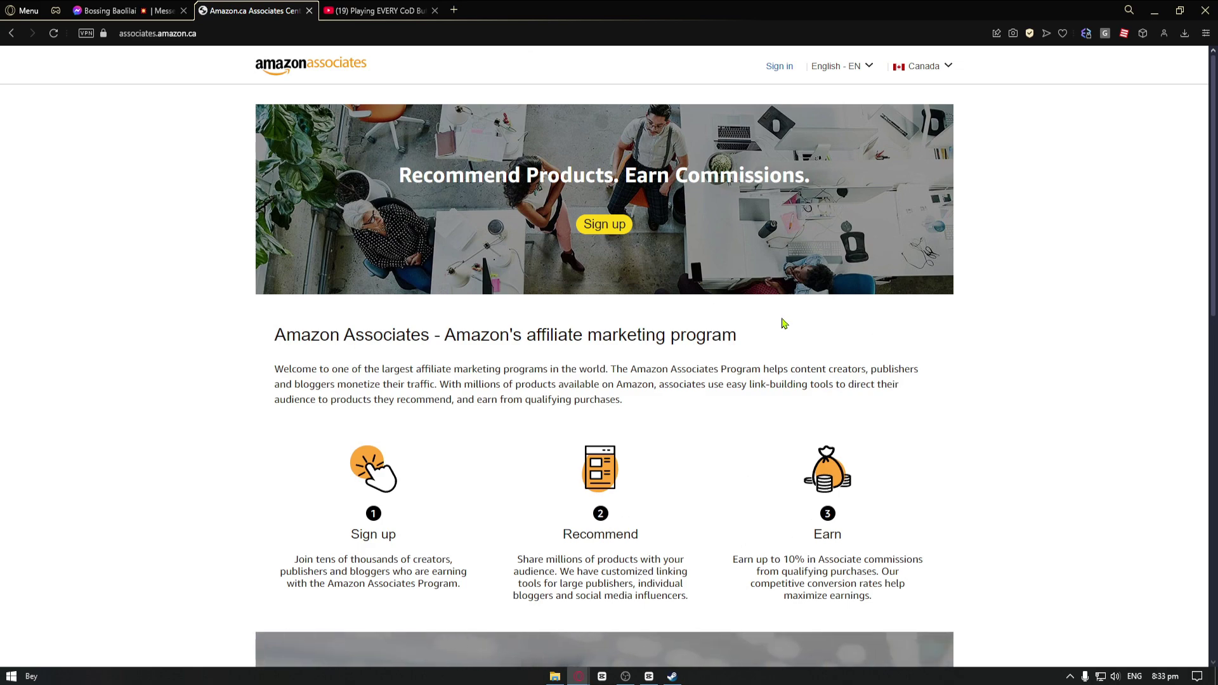
scroll(786, 332, "down", 5)
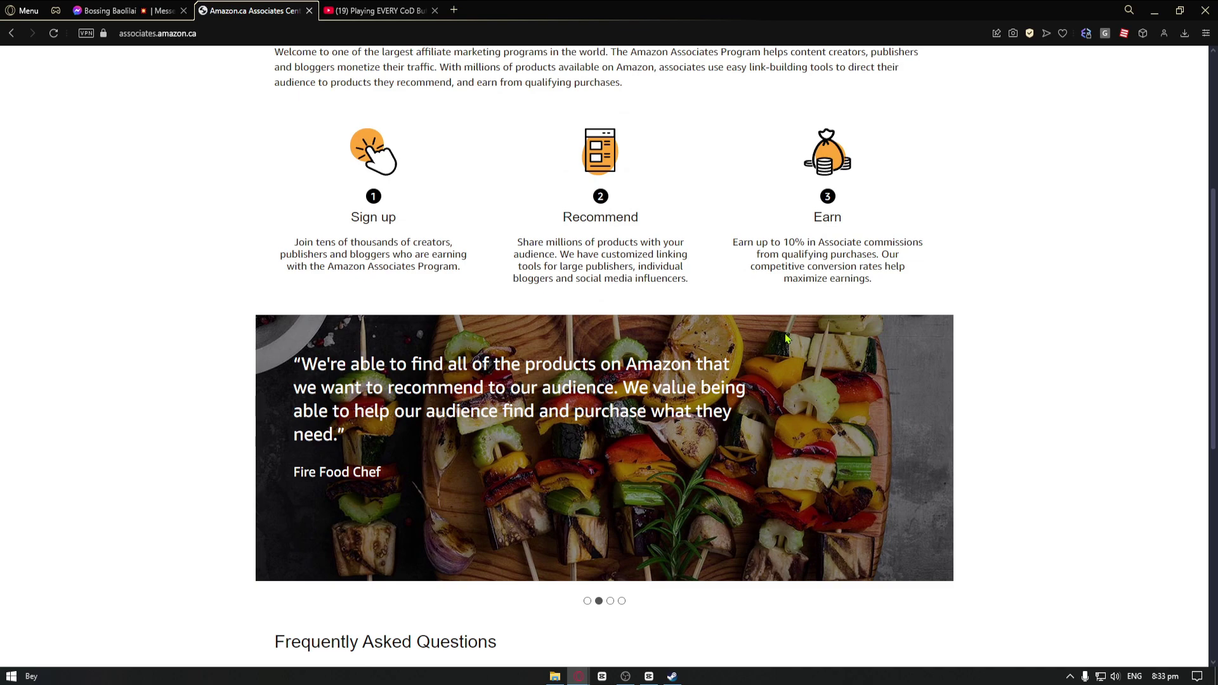
scroll(786, 338, "up", 5)
scroll(783, 339, "down", 6)
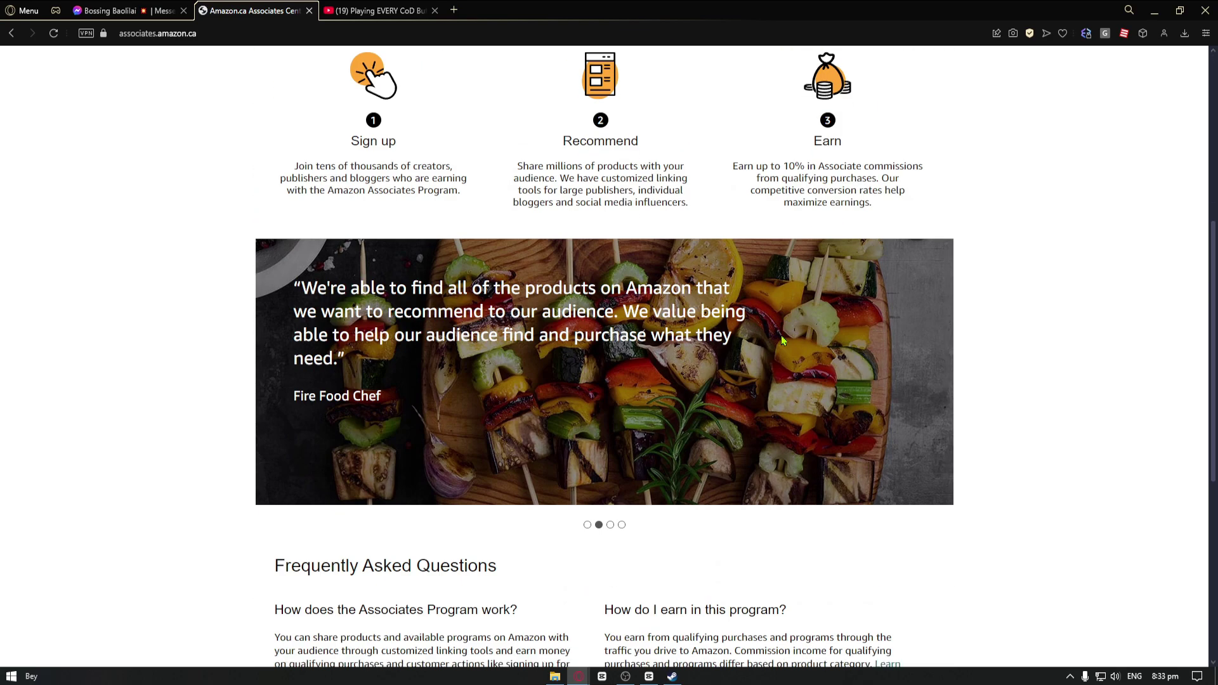
scroll(782, 340, "down", 6)
scroll(781, 341, "up", 10)
scroll(782, 341, "up", 3)
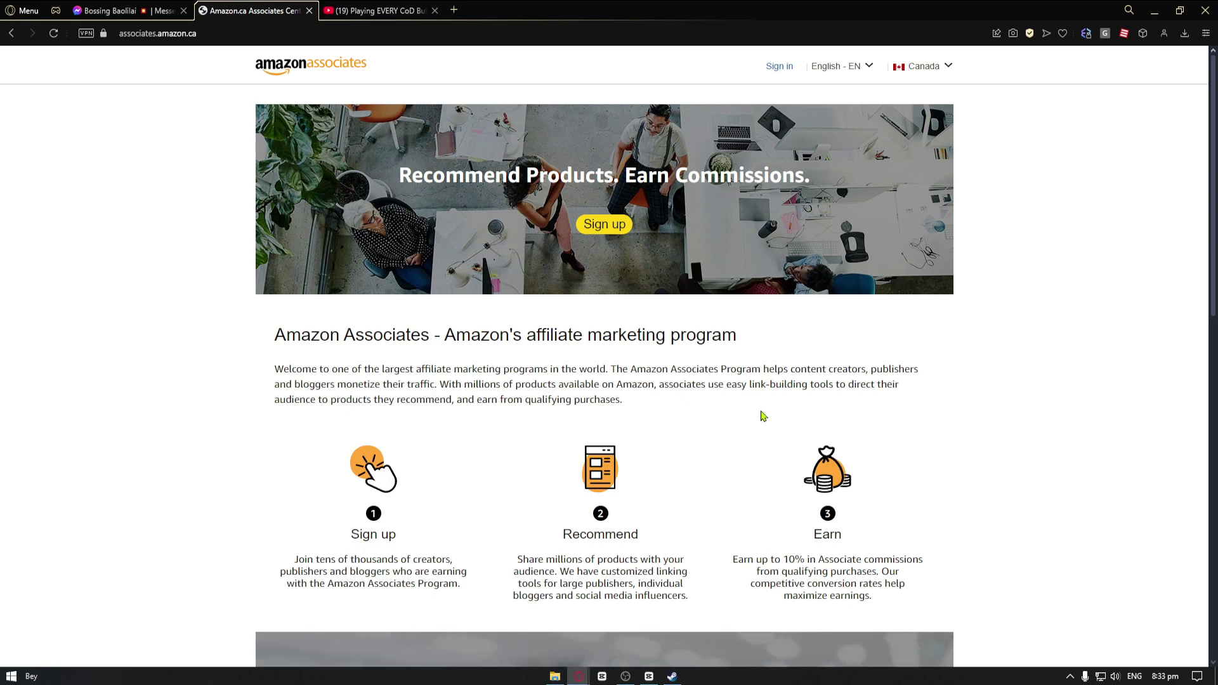
scroll(785, 551, "down", 5)
scroll(765, 547, "down", 2)
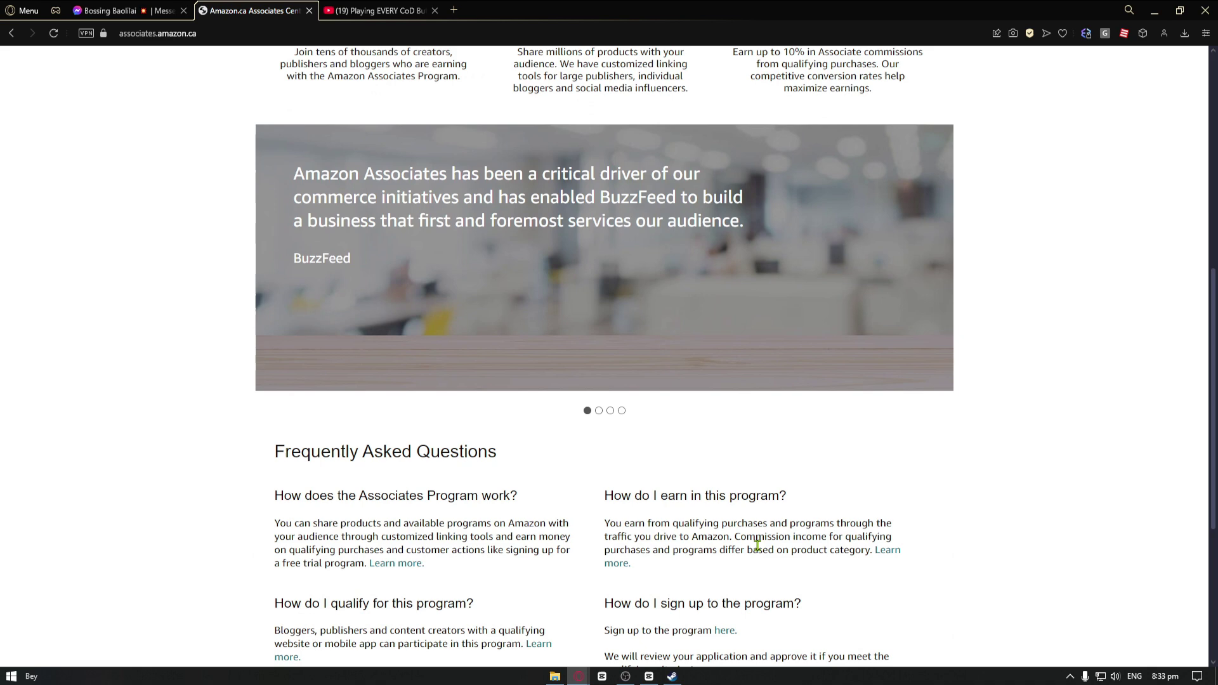
scroll(602, 479, "up", 4)
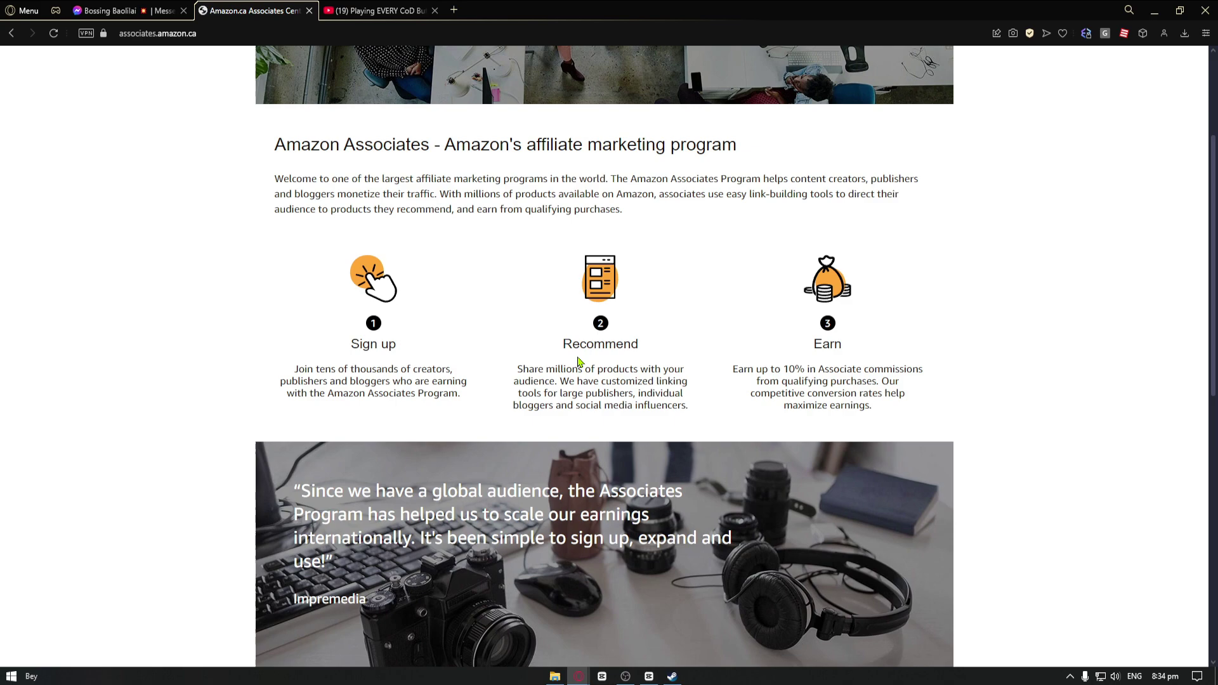
scroll(582, 360, "down", 10)
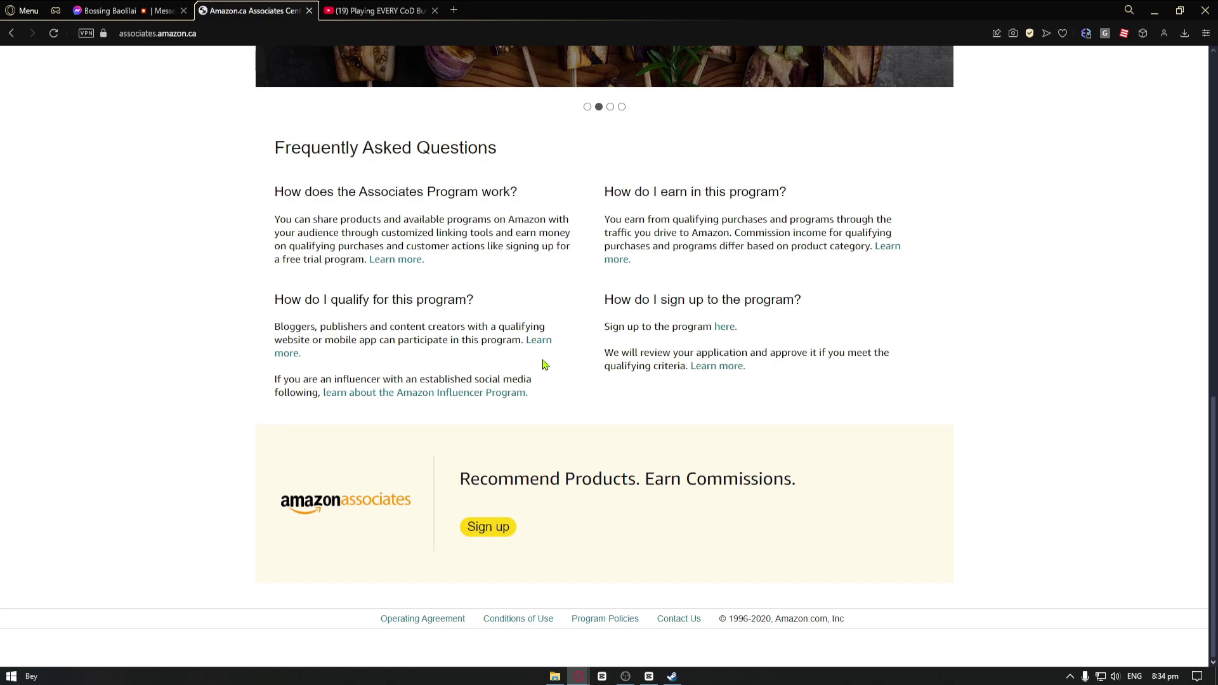
scroll(544, 365, "up", 15)
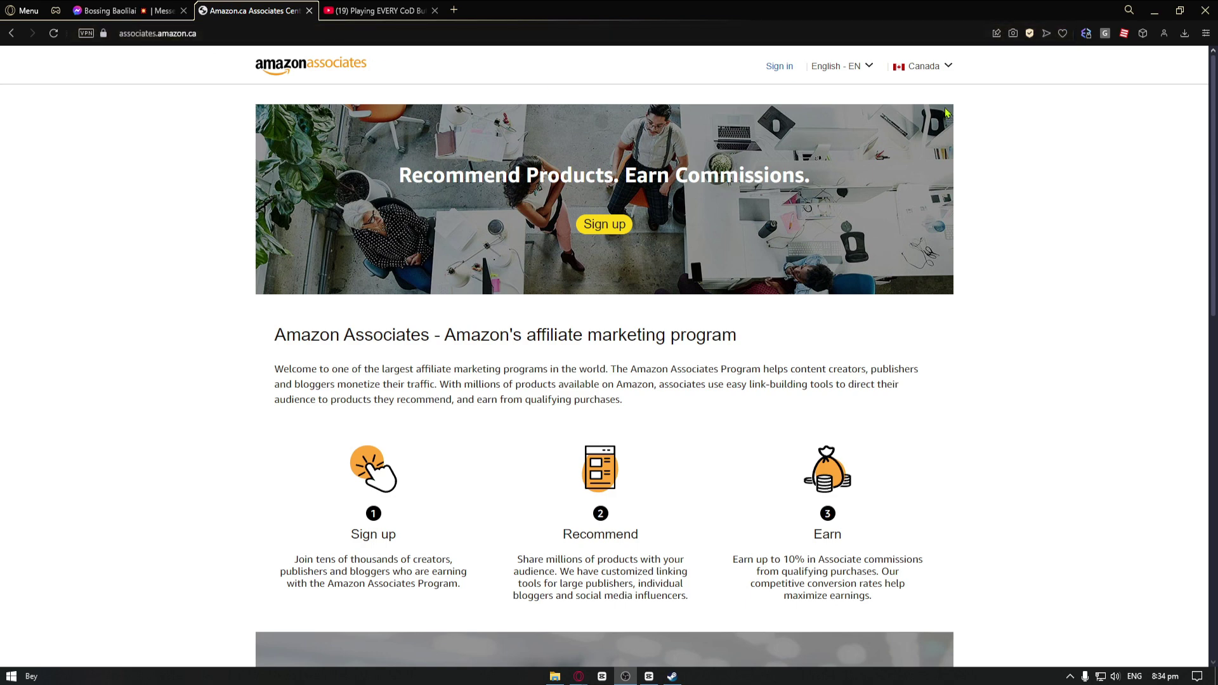
Confirm Canada in the country dropdown and start sign-up from the bottom banner's Sign up button
left_click(944, 68)
left_click(1064, 124)
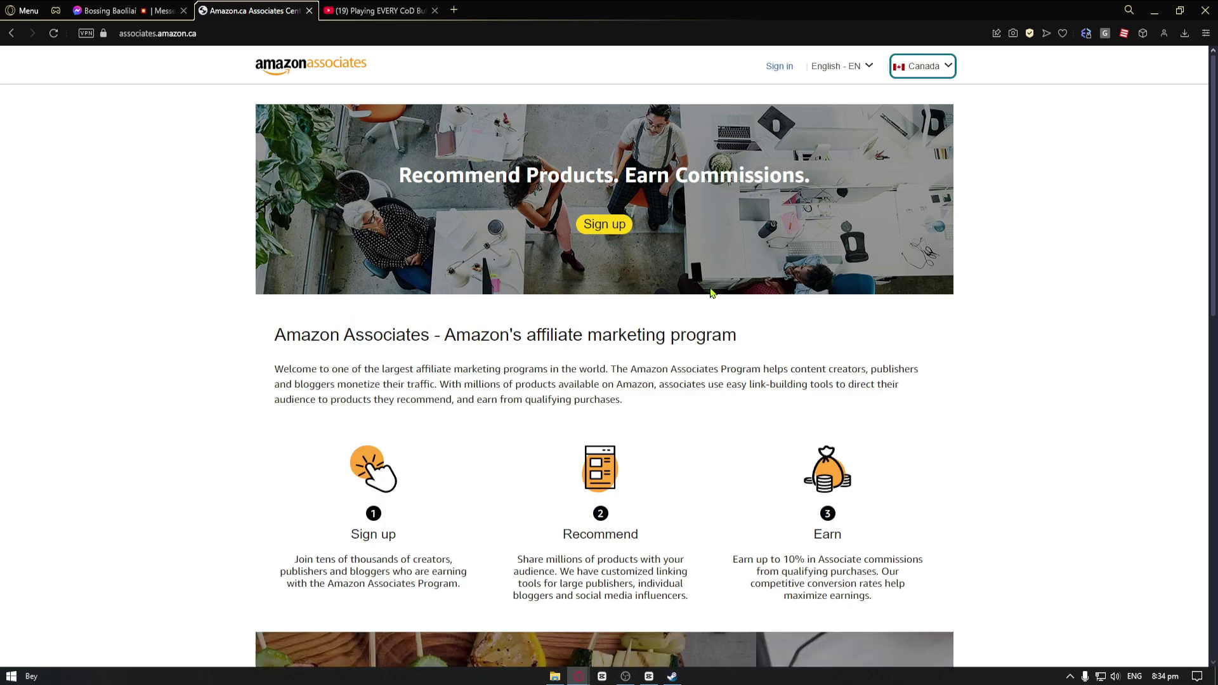
scroll(711, 291, "down", 4)
scroll(712, 293, "down", 8)
scroll(711, 291, "up", 5)
scroll(711, 292, "up", 6)
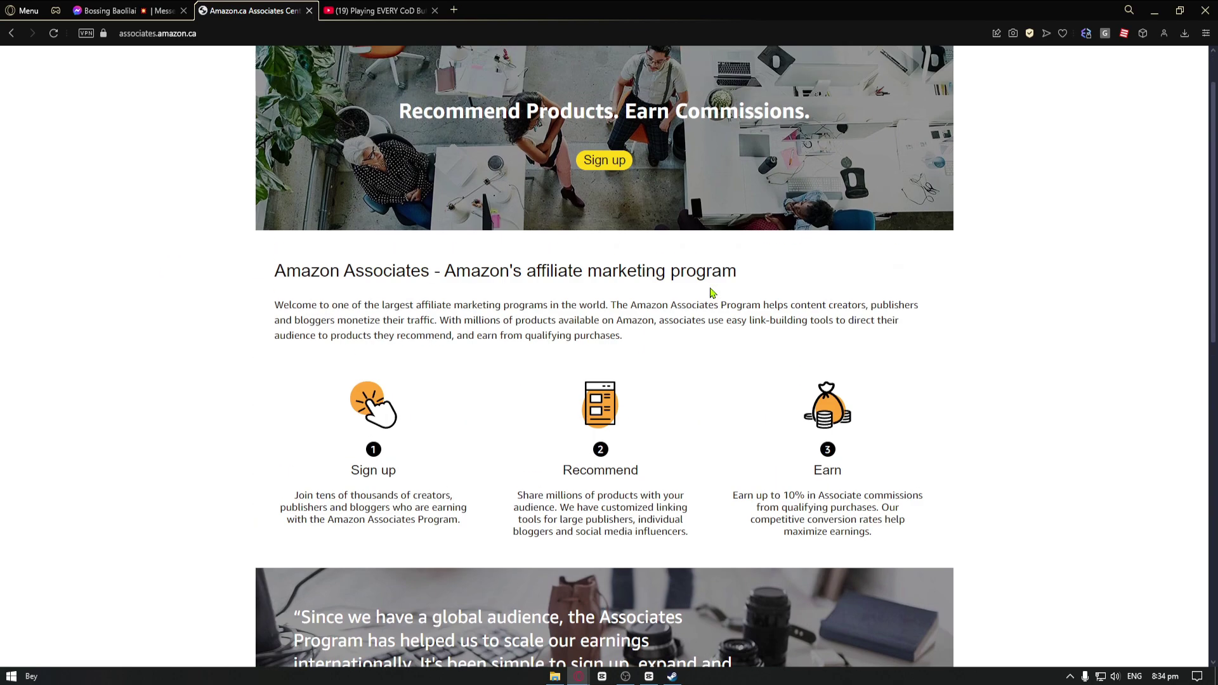
scroll(709, 292, "up", 2)
scroll(708, 292, "down", 5)
scroll(699, 292, "down", 4)
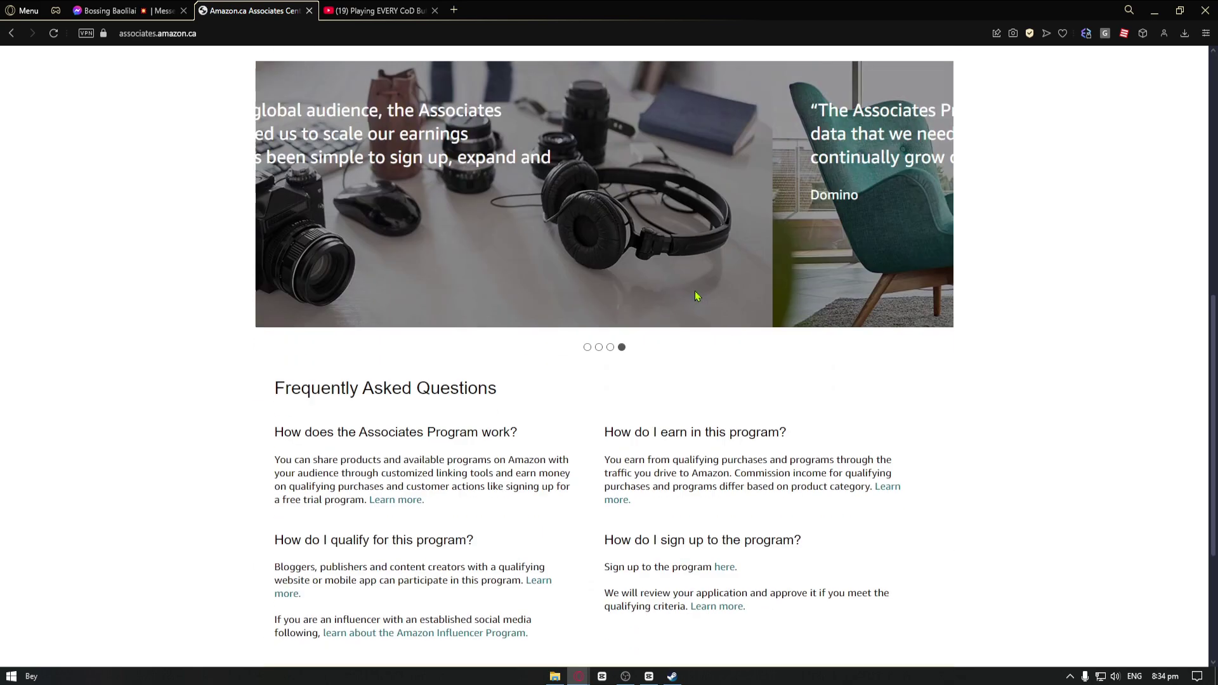
scroll(698, 294, "down", 3)
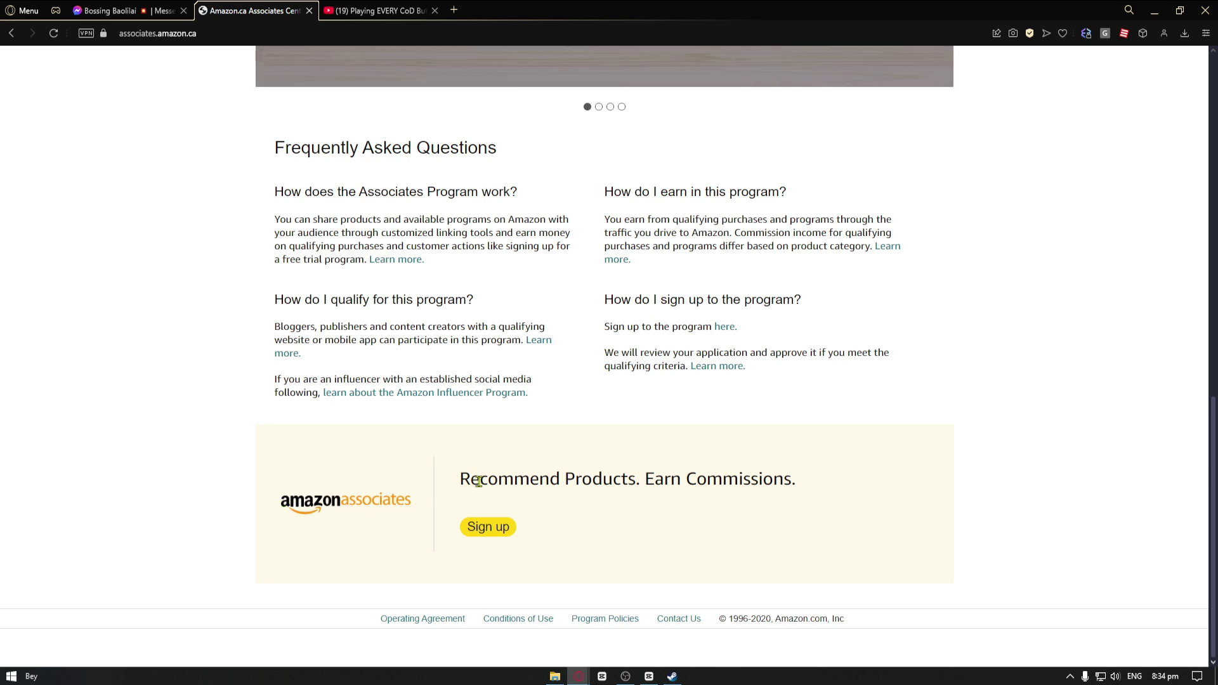
left_click_drag(455, 483, 811, 480)
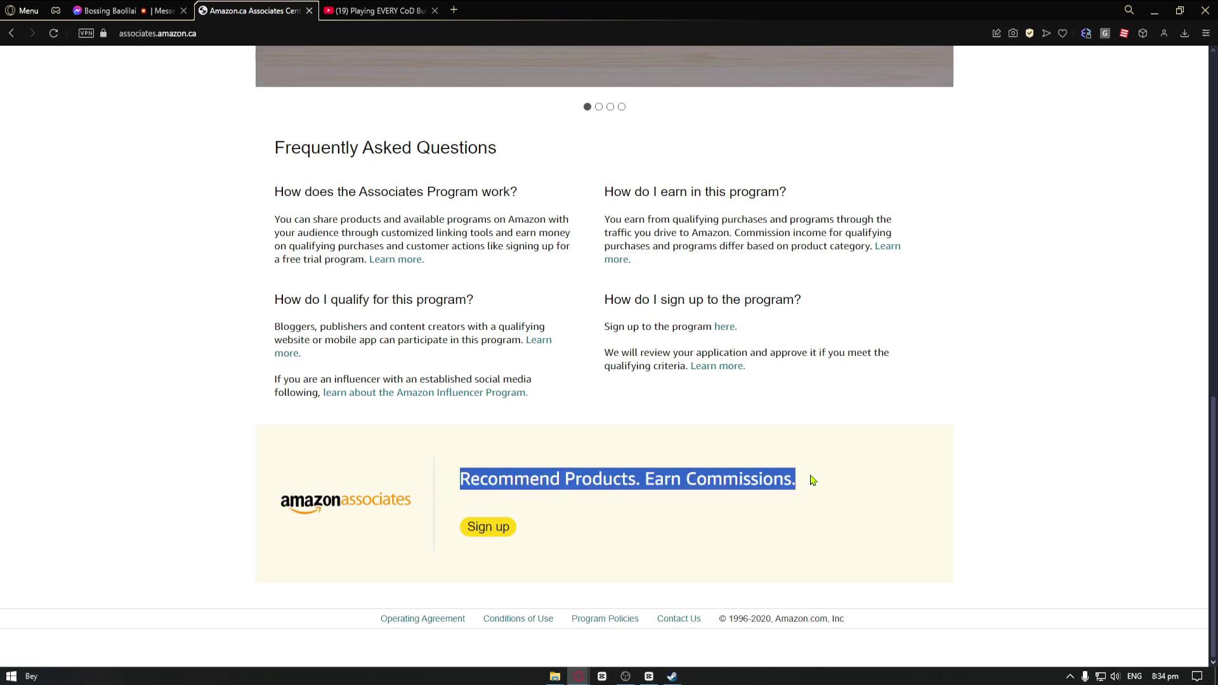
left_click(812, 481)
left_click(505, 536)
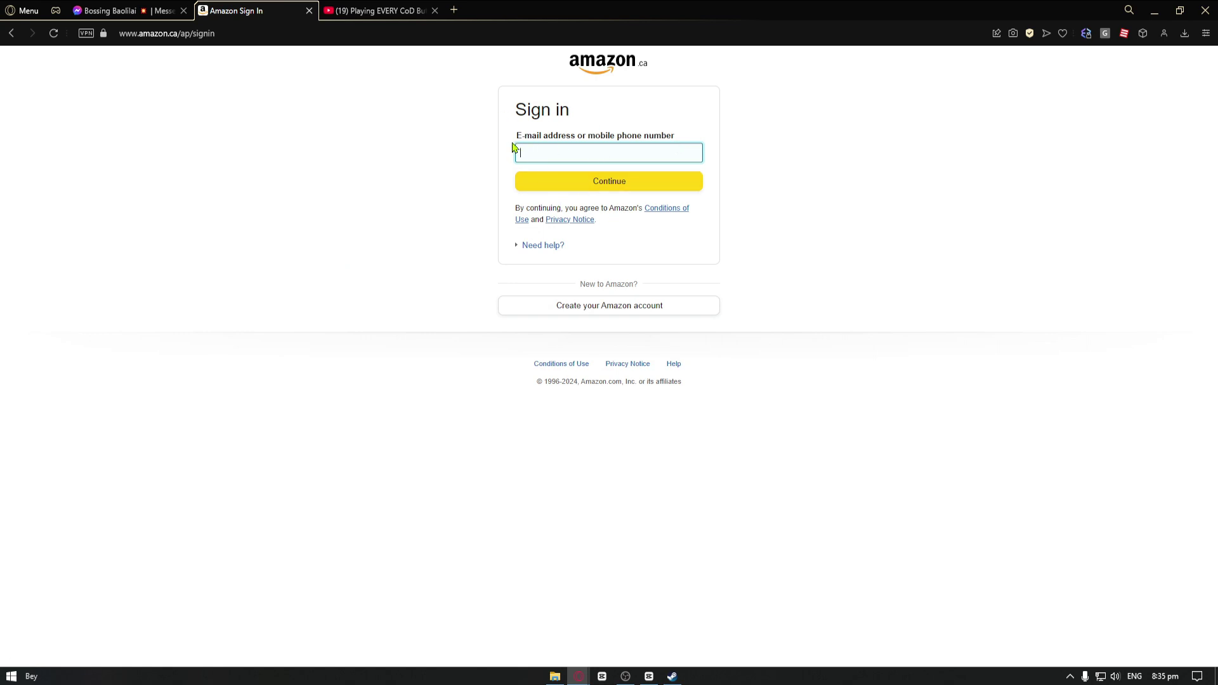
Inspect the email or mobile phone field on the Amazon.ca sign-in page
left_click_drag(515, 135, 614, 136)
left_click(615, 136)
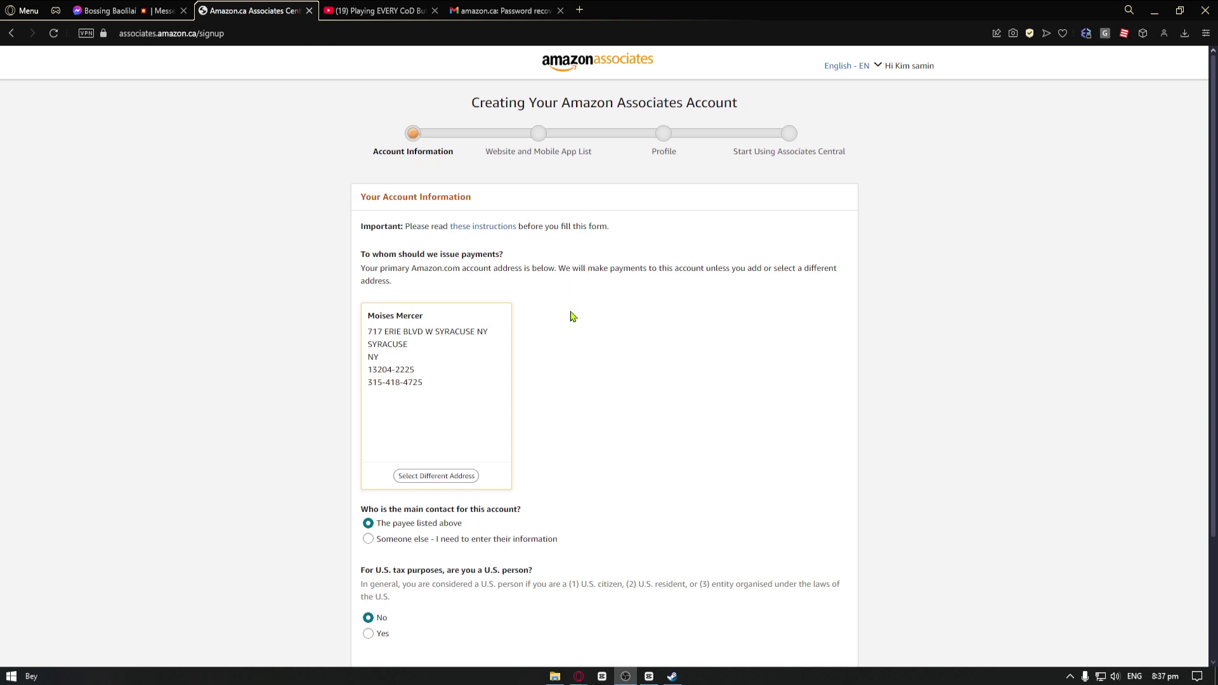
Read the instructions note at the top of the Account Information form
scroll(806, 344, "down", 1)
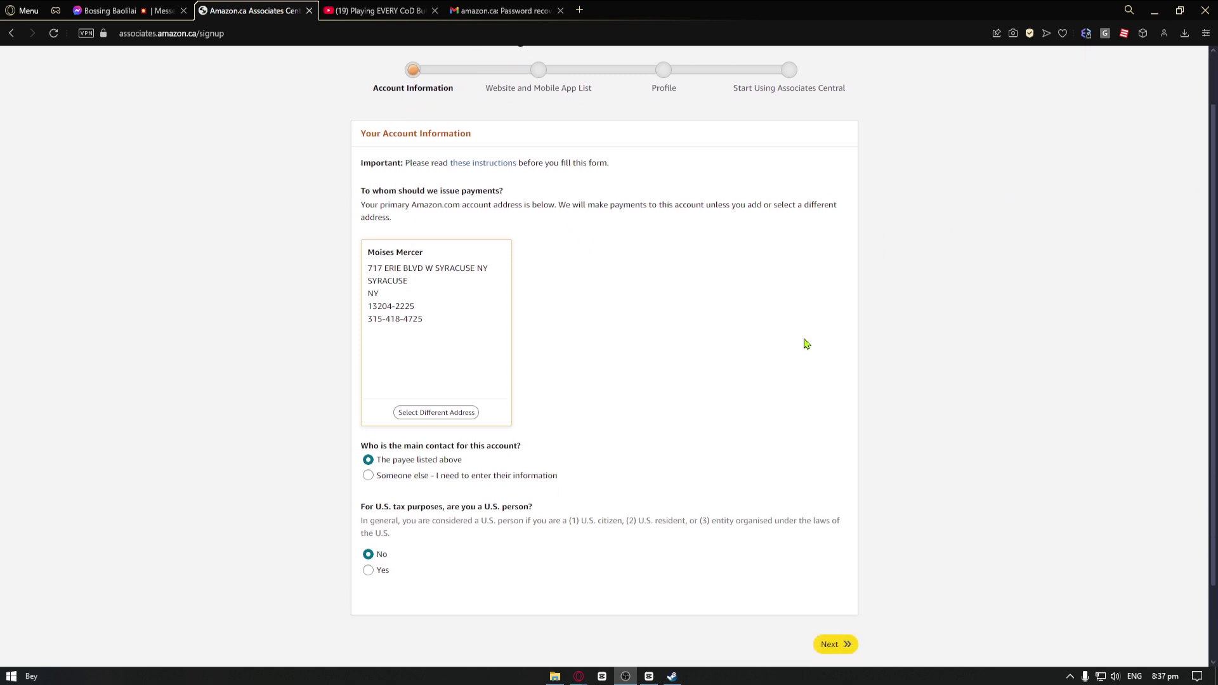
scroll(806, 343, "up", 1)
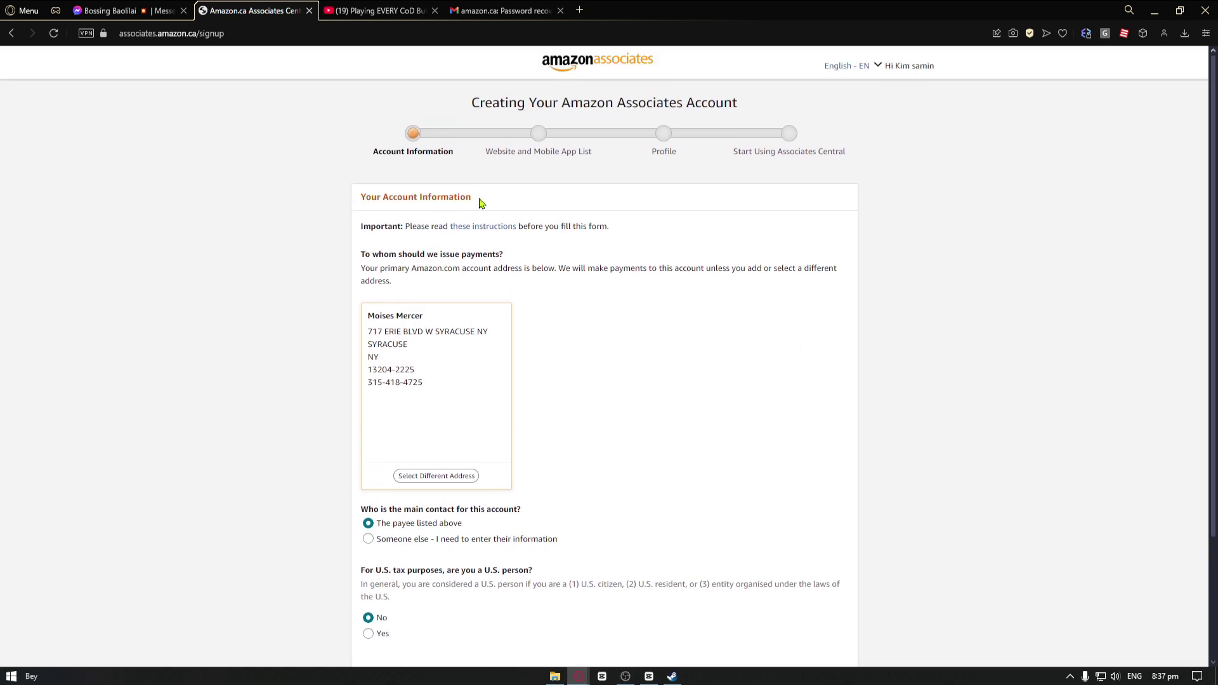
left_click_drag(371, 227, 581, 235)
left_click(590, 238)
mouse_move(352, 262)
left_mouse_down()
mouse_move(507, 257)
mouse_move(419, 247)
mouse_move(393, 267)
mouse_move(779, 271)
mouse_move(762, 271)
left_mouse_up()
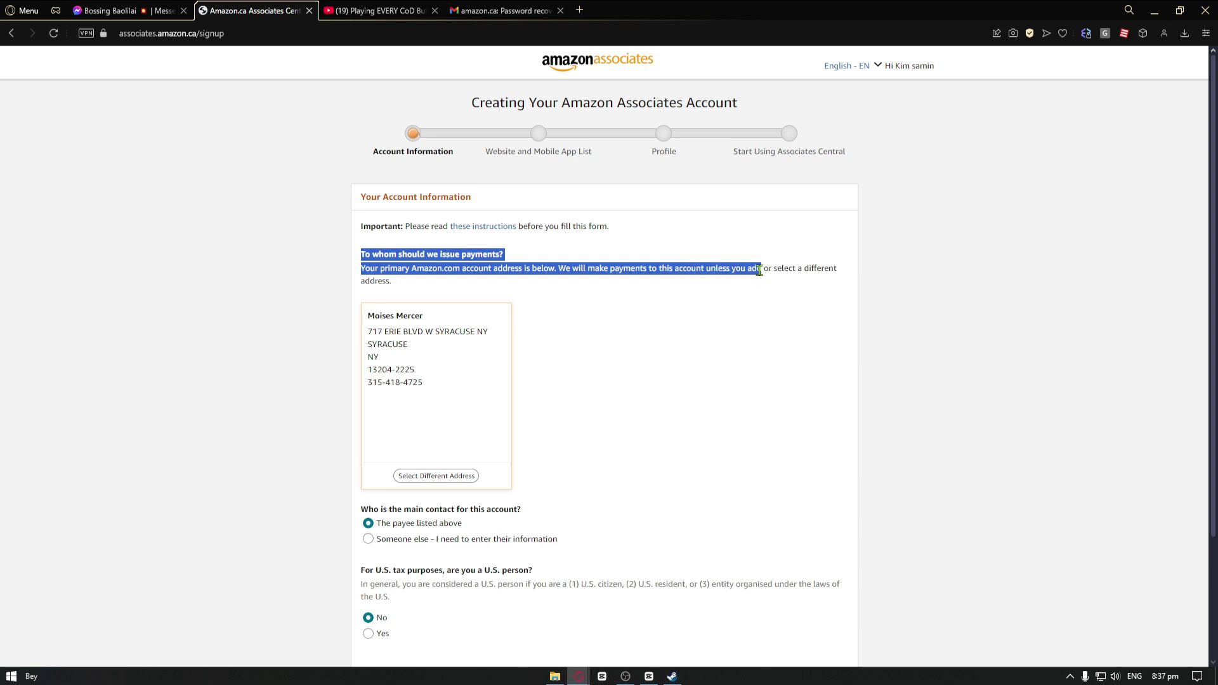
left_click(761, 282)
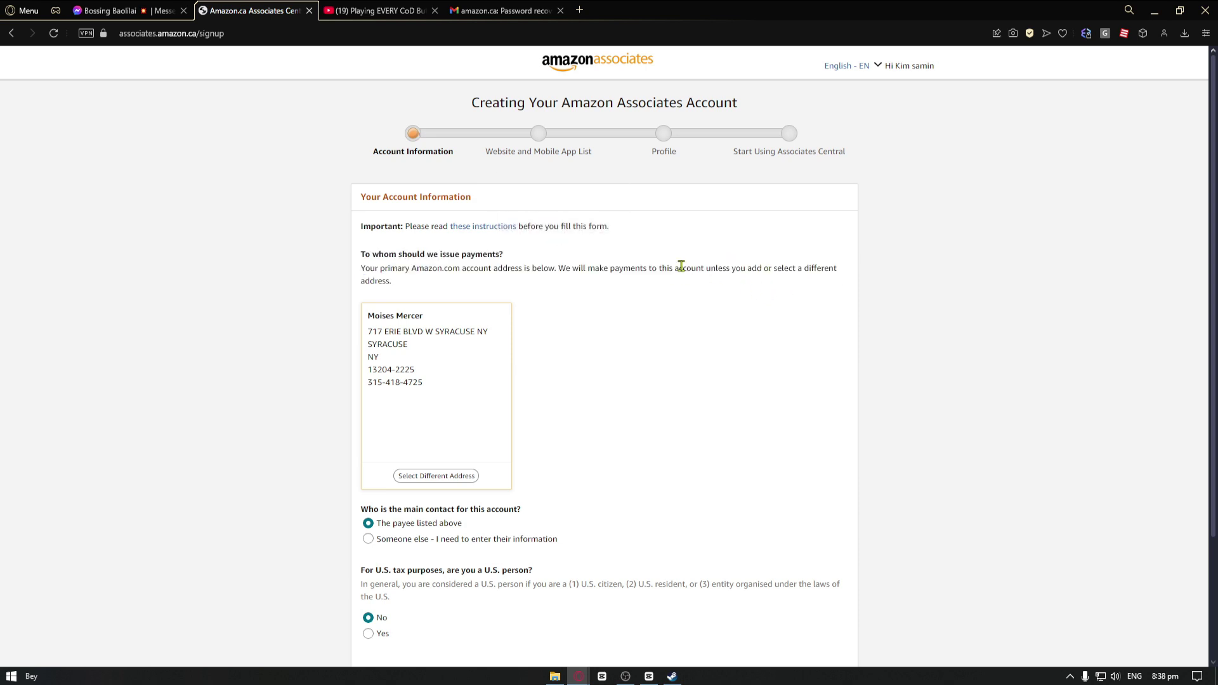
scroll(680, 265, "down", 1)
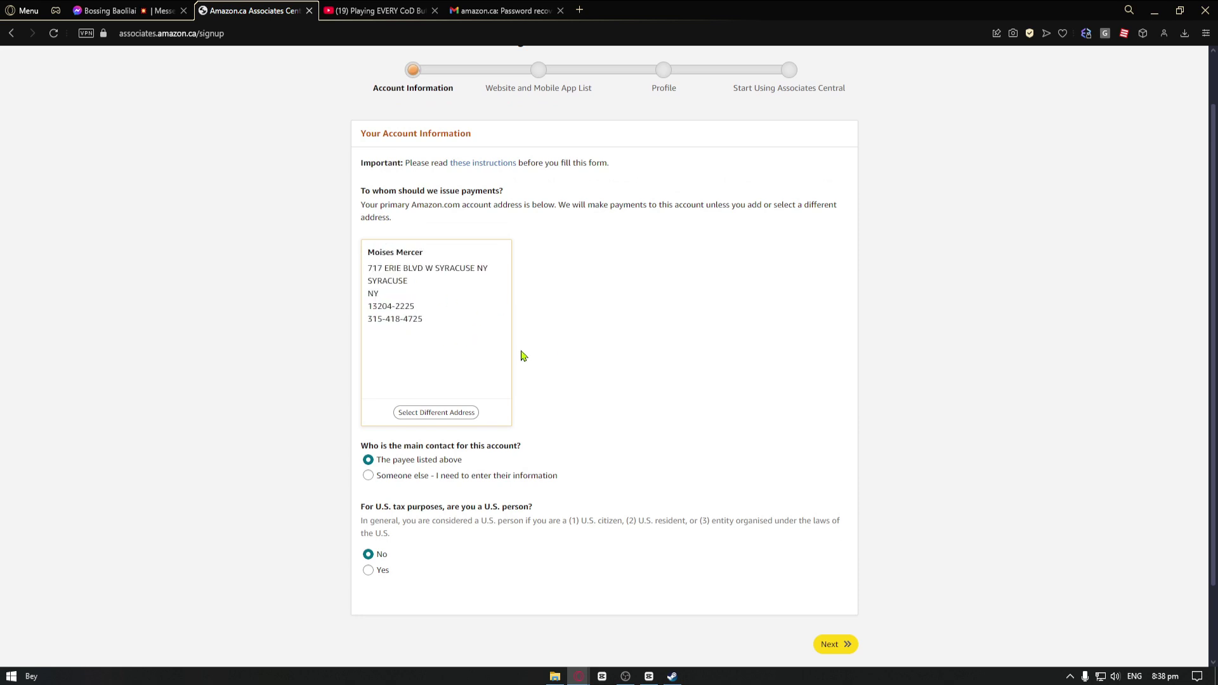
Keep the listed payee as main contact and answer No to the U.S. person question
triple_click(486, 324)
left_click(486, 324)
scroll(530, 321, "down", 2)
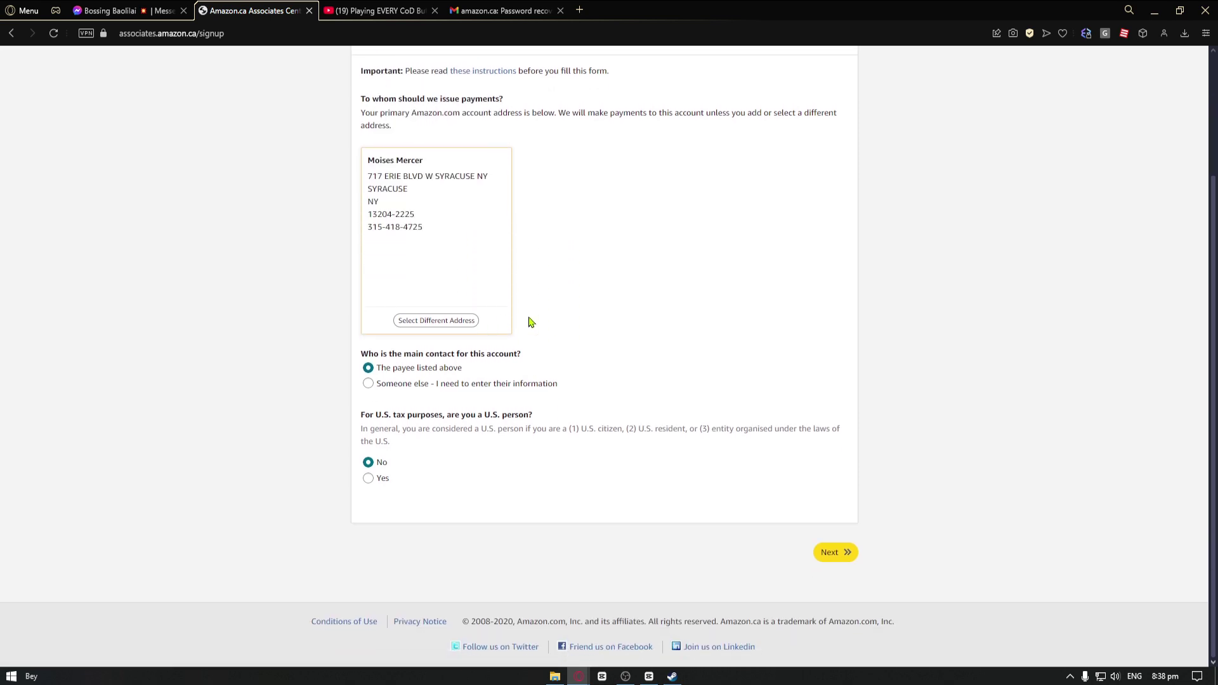
left_click_drag(360, 356, 579, 362)
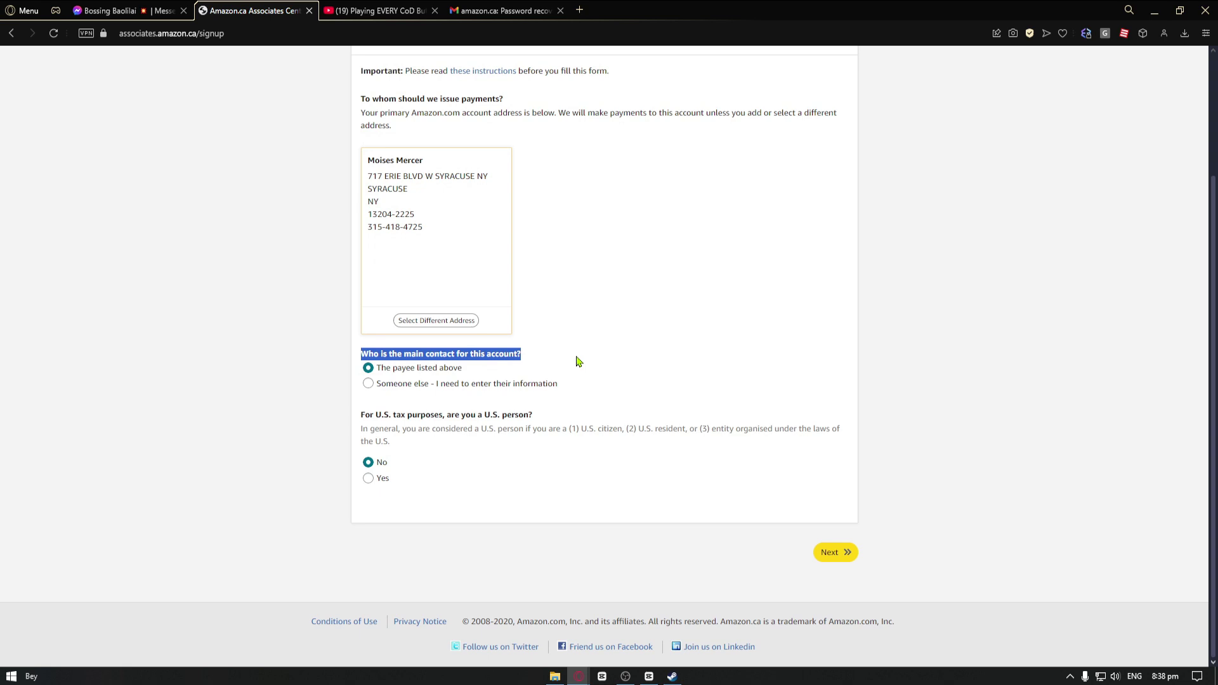
left_click(579, 362)
left_click_drag(387, 355, 516, 356)
left_click(514, 364)
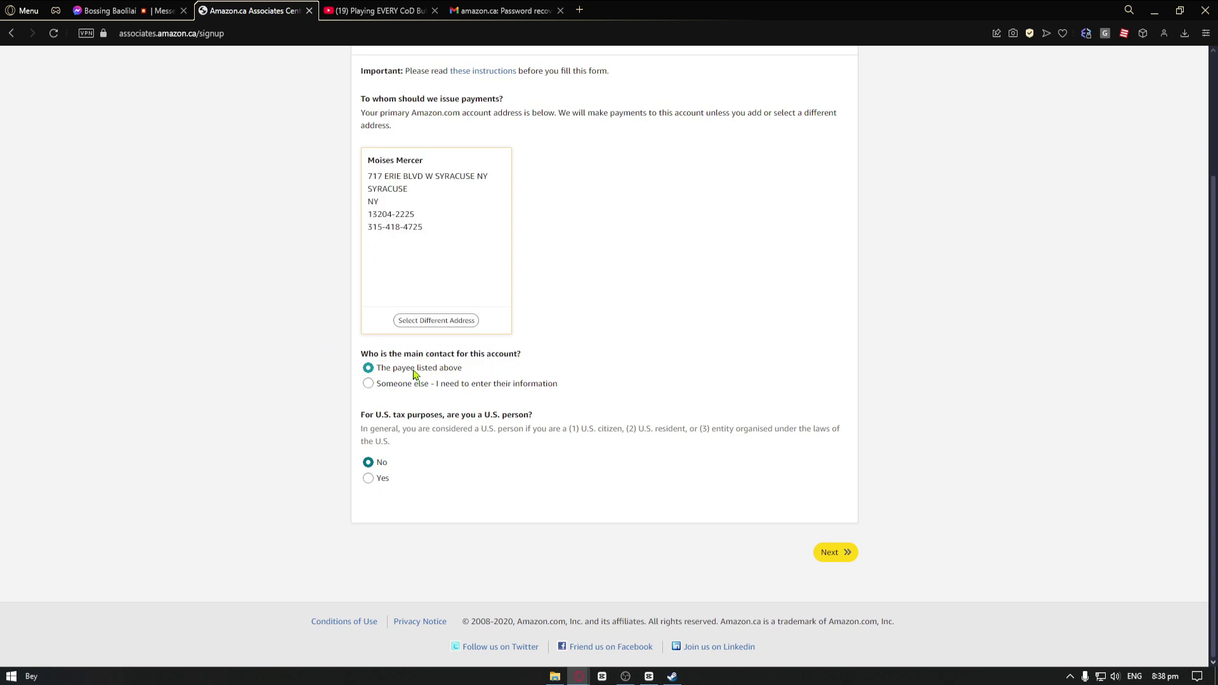
left_click_drag(362, 415, 540, 420)
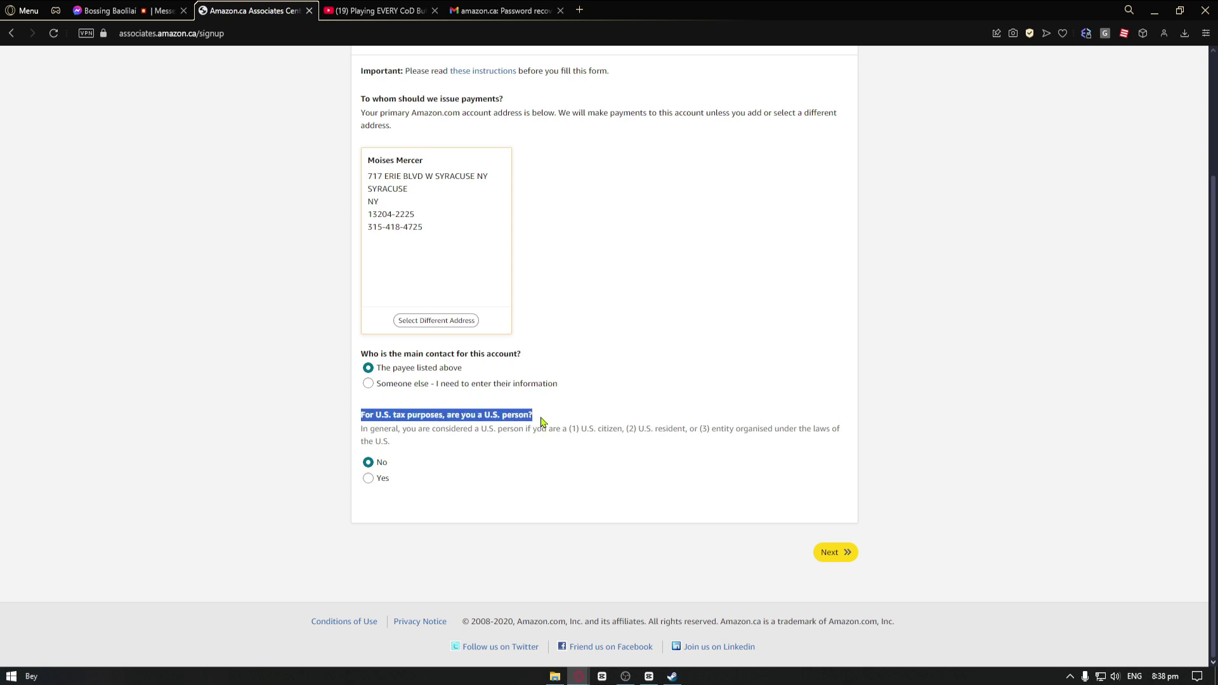
left_click(451, 421)
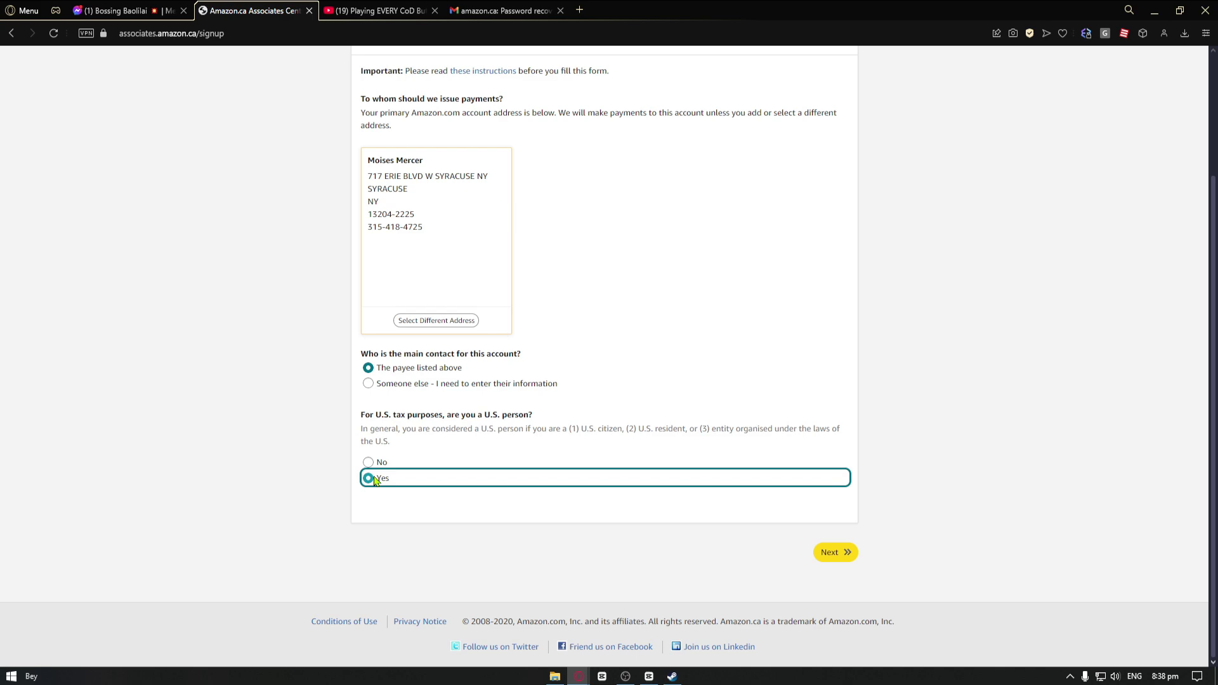
left_click(368, 463)
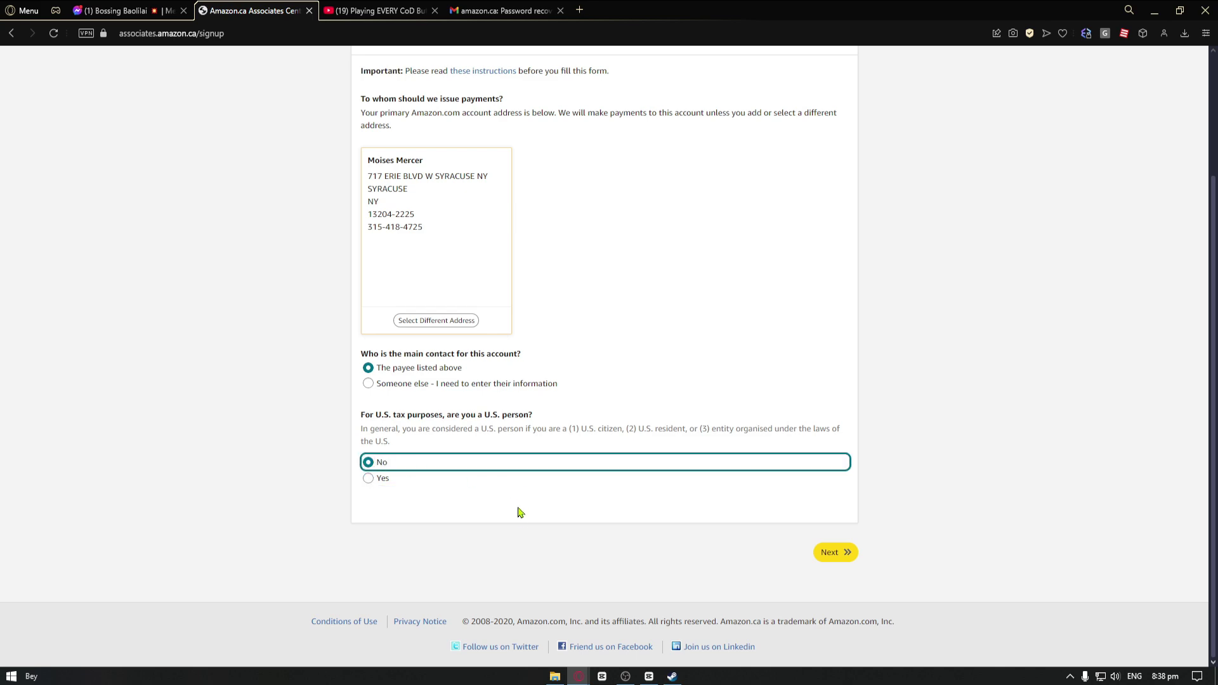
Submit the account information, review the address and phone error, and reach the website list
left_click(831, 553)
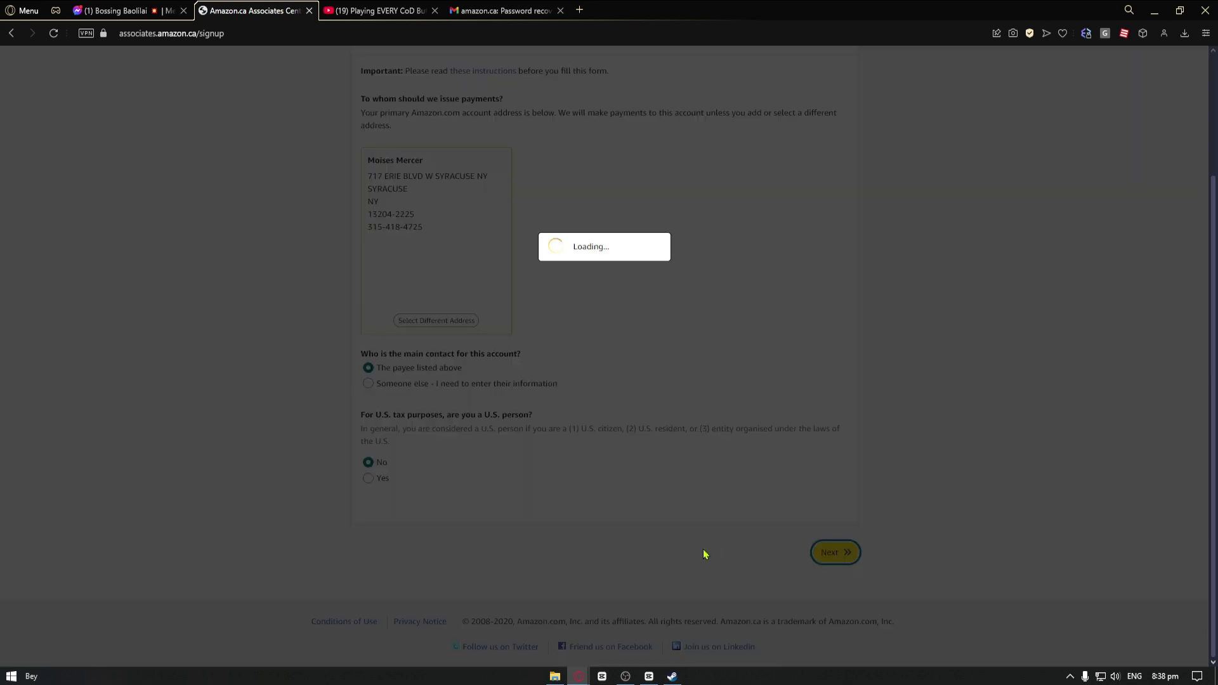
scroll(788, 538, "up", 1)
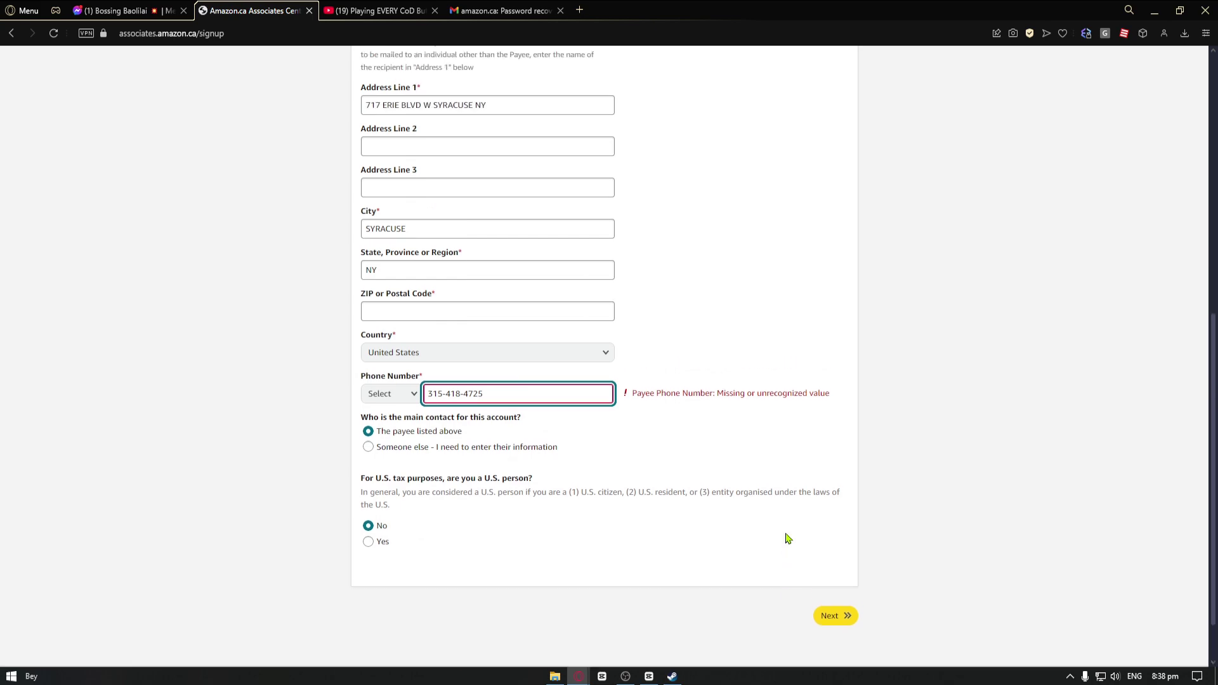
scroll(788, 539, "up", 4)
scroll(788, 539, "up", 4)
scroll(788, 538, "down", 5)
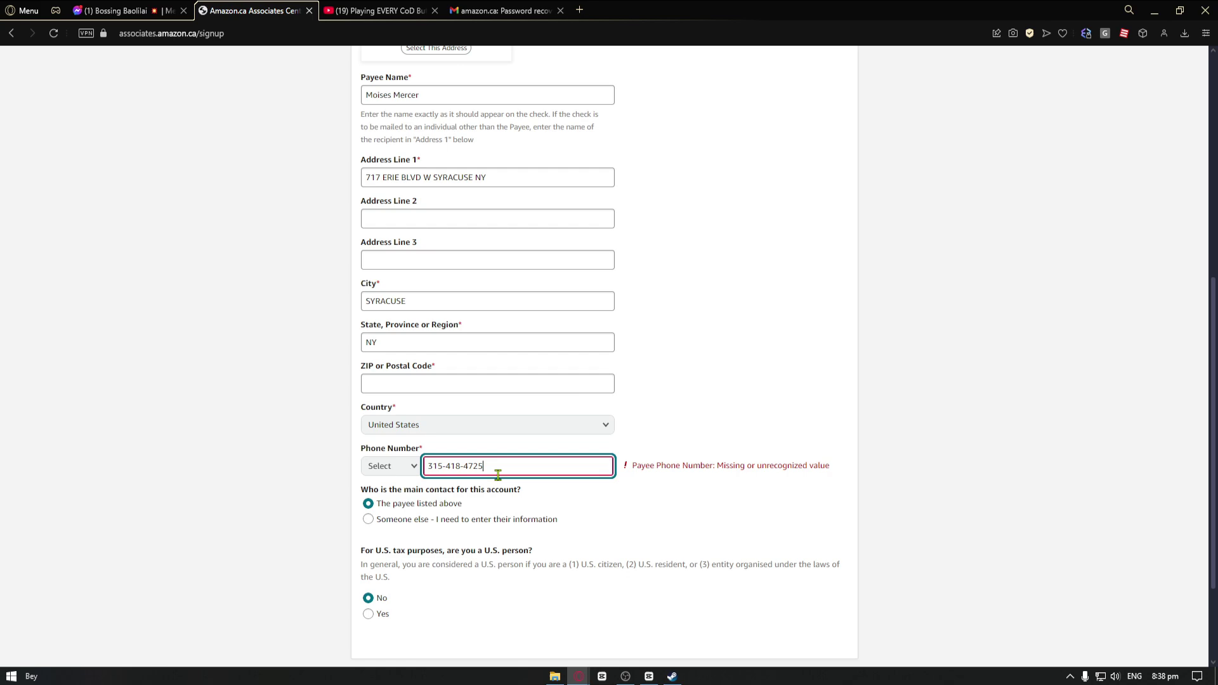
scroll(536, 484, "up", 5)
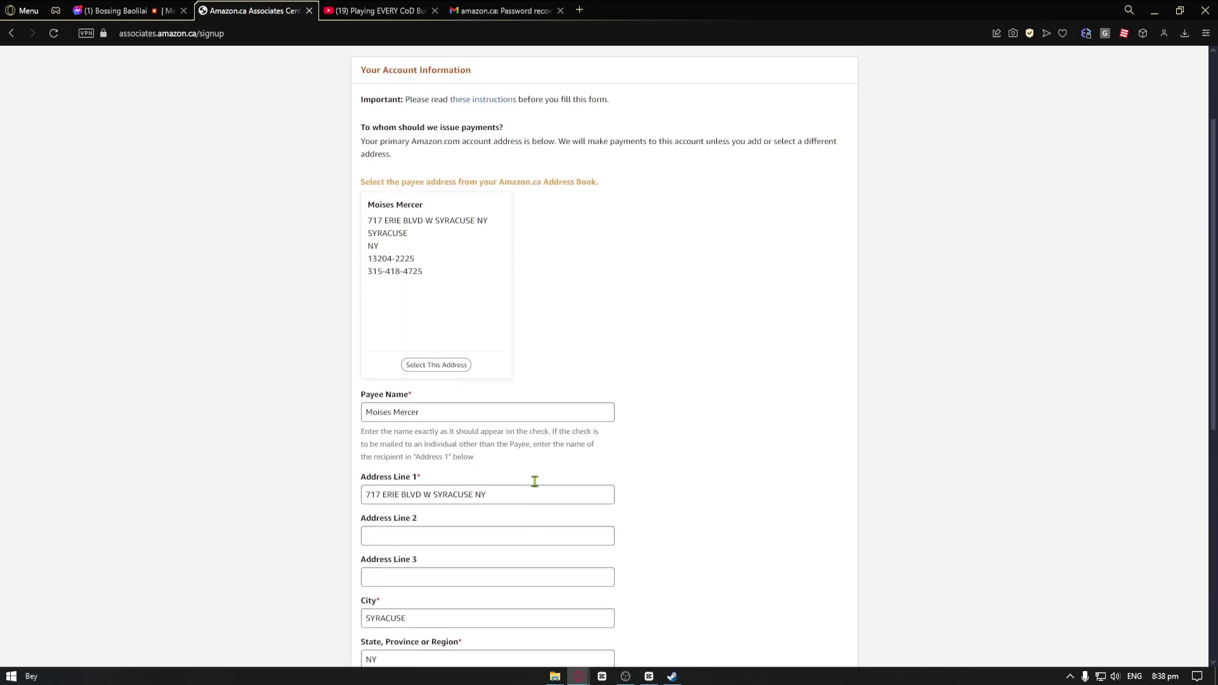
scroll(527, 476, "down", 6)
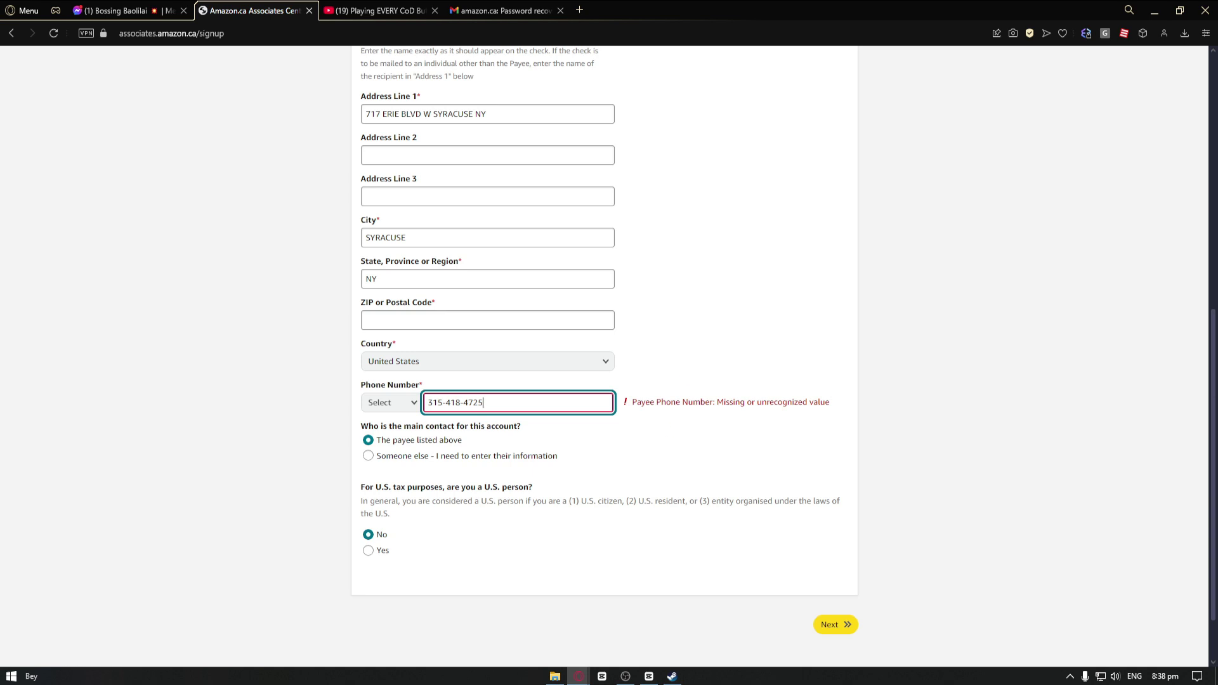
key("Return")
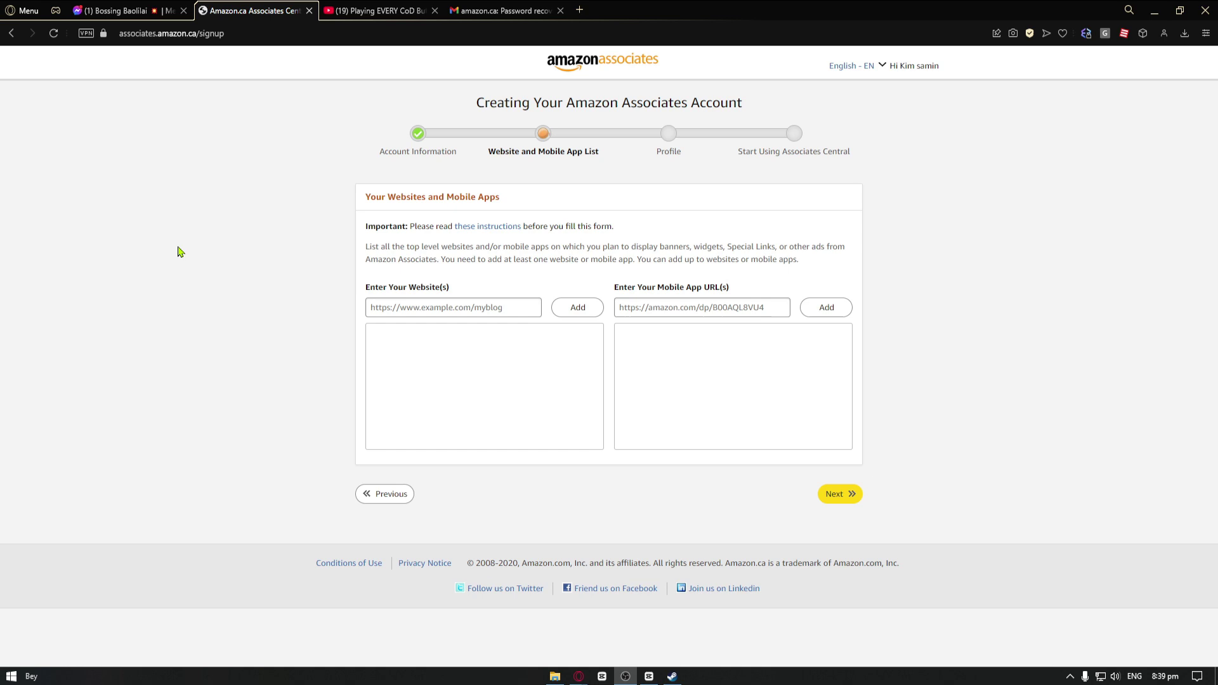
Read the website list instructions and submit the YouTube channel URL to reach Profile
left_click_drag(406, 248, 713, 251)
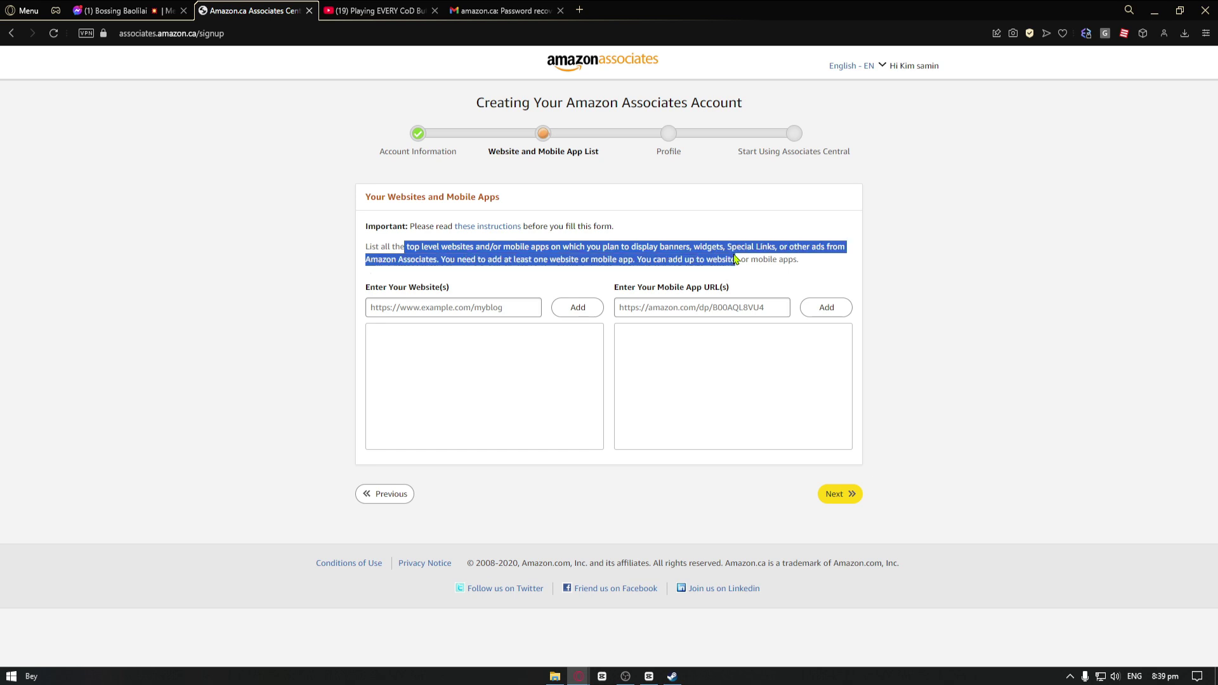
mouse_move(713, 250)
left_mouse_down()
mouse_move(840, 248)
mouse_move(412, 258)
mouse_move(483, 259)
left_mouse_up()
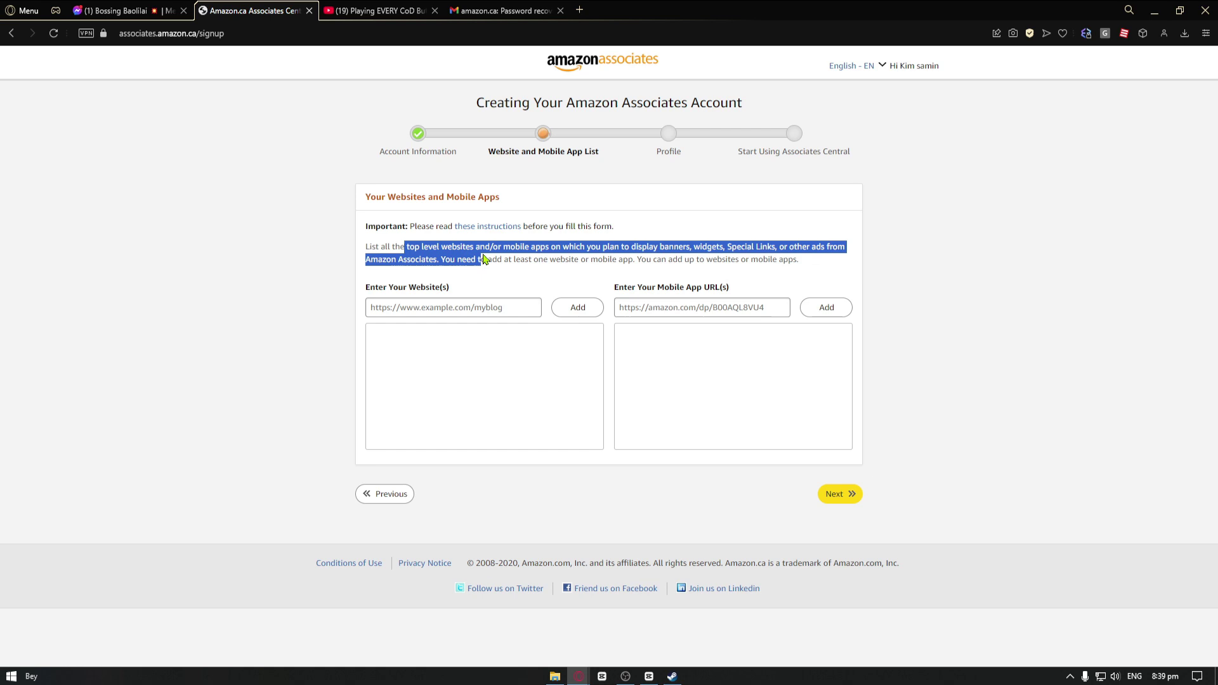
left_click(484, 258)
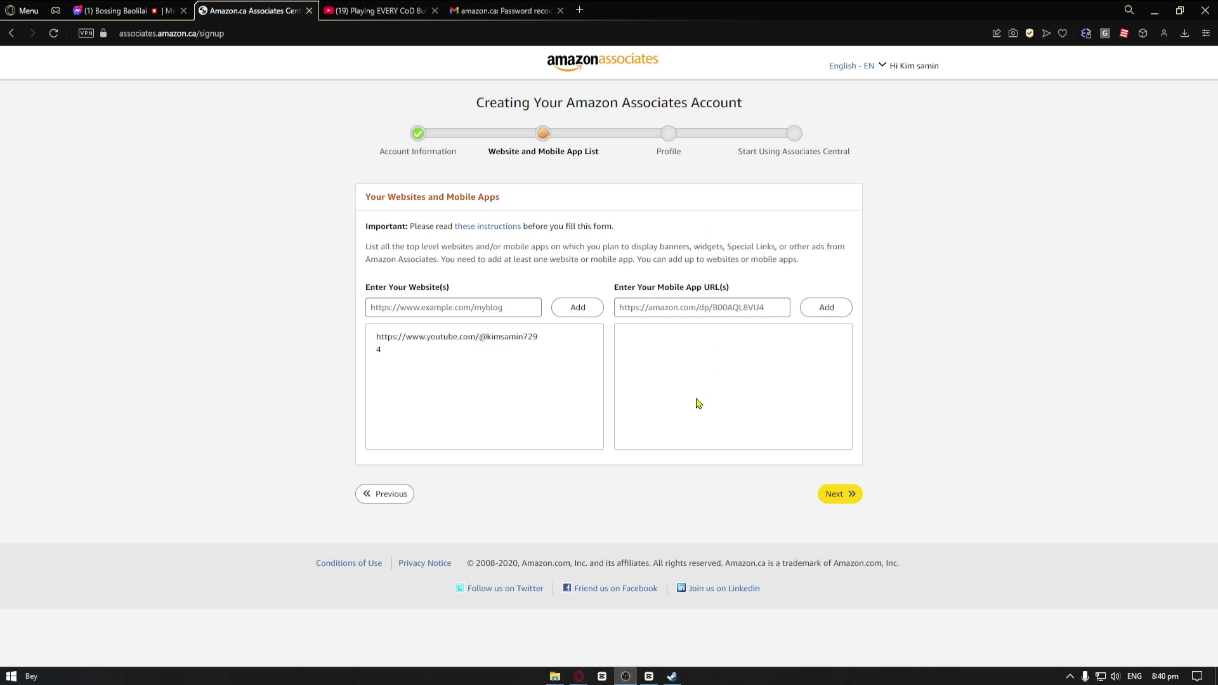
left_click(845, 495)
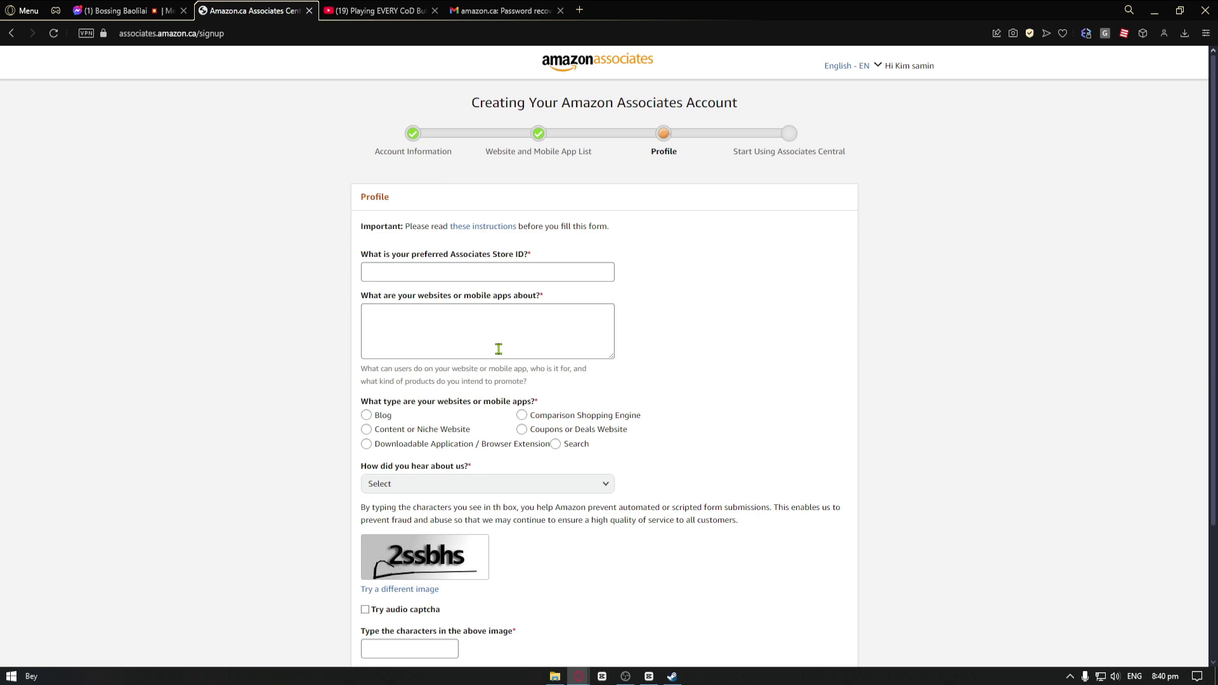
Focus the preferred Store ID and website description fields on the Profile form
left_click_drag(368, 257, 516, 267)
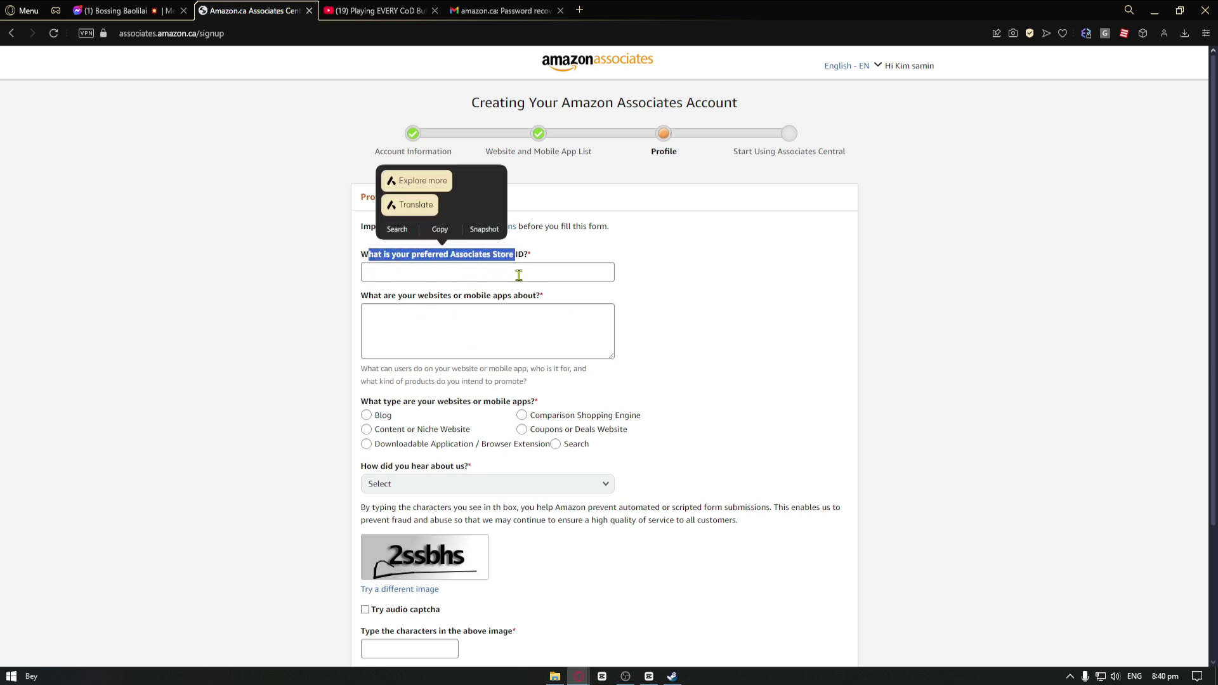
left_click(508, 271)
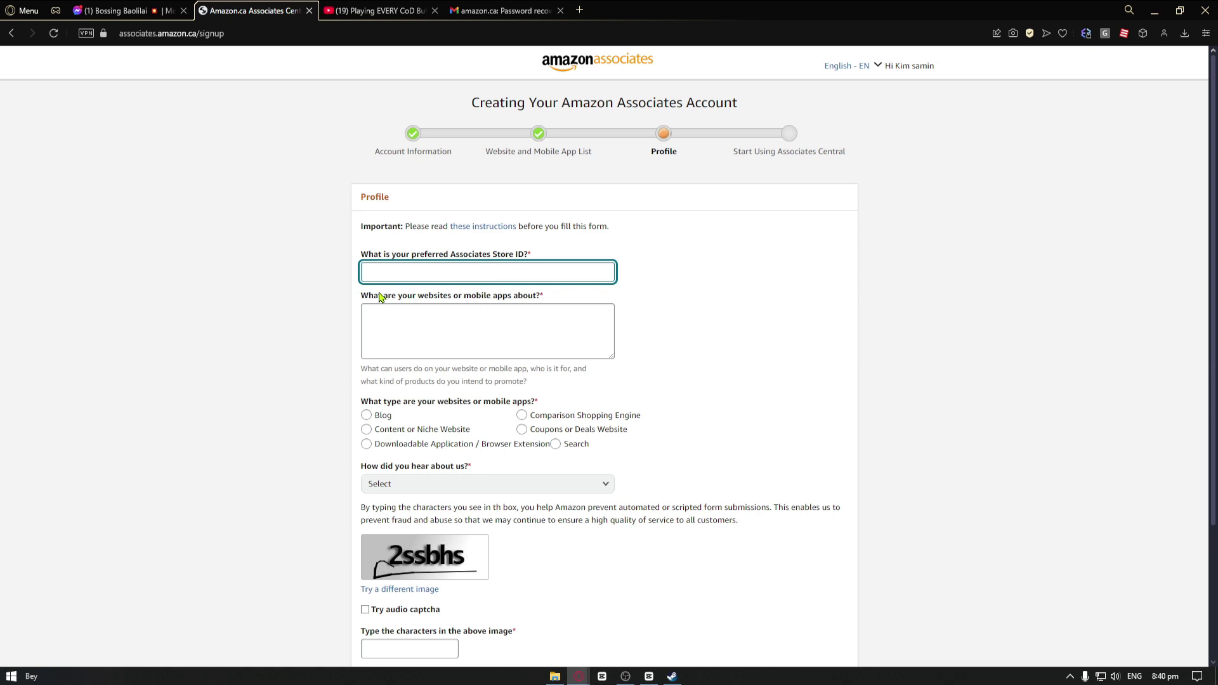
left_click_drag(380, 297, 551, 307)
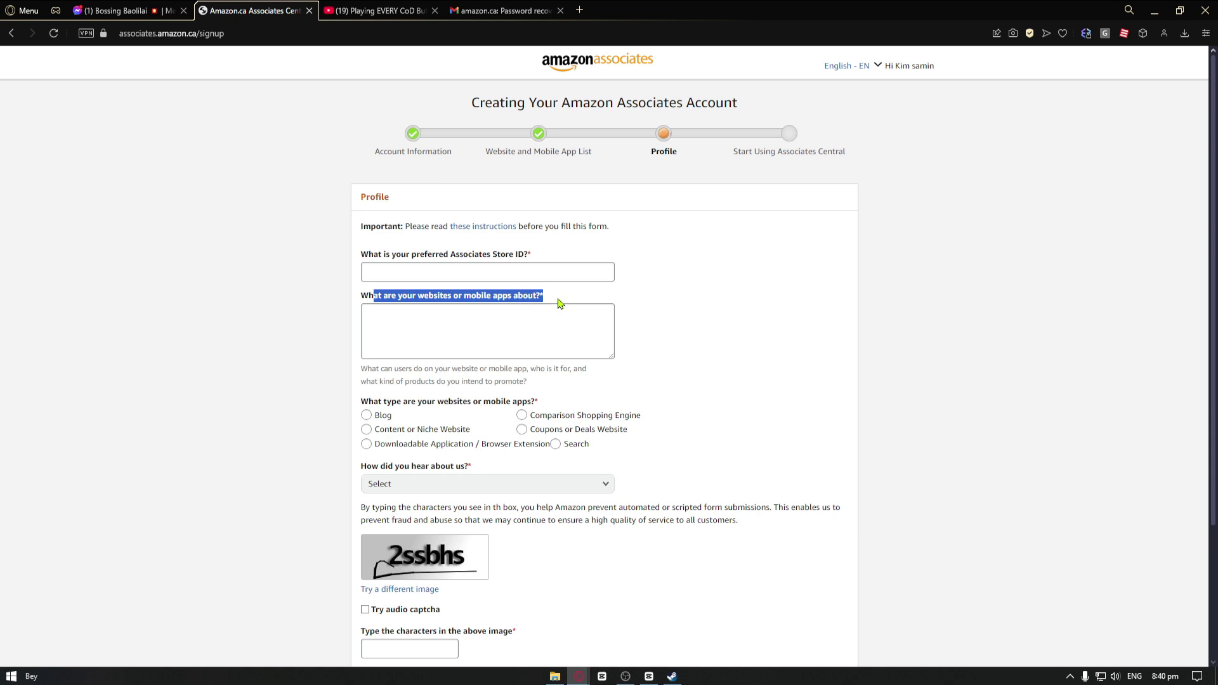
left_click(526, 322)
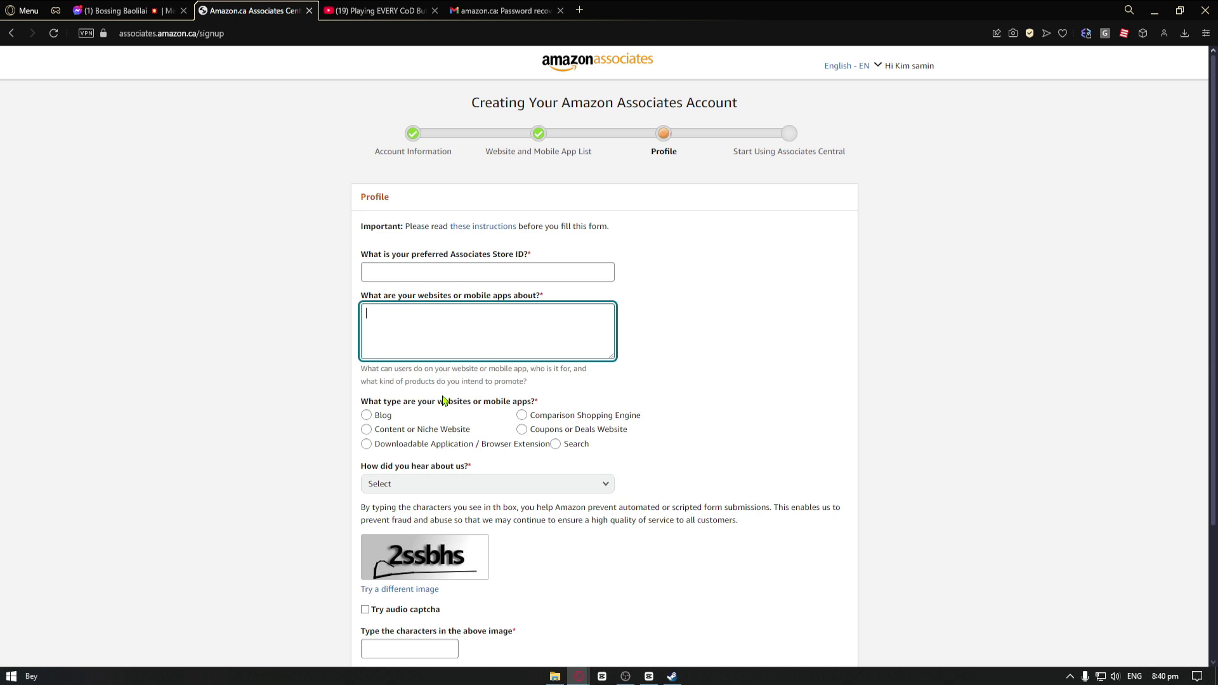
Choose a website type, trying Blog and Content or Niche Website before settling
left_click_drag(413, 404, 539, 409)
left_click(444, 418)
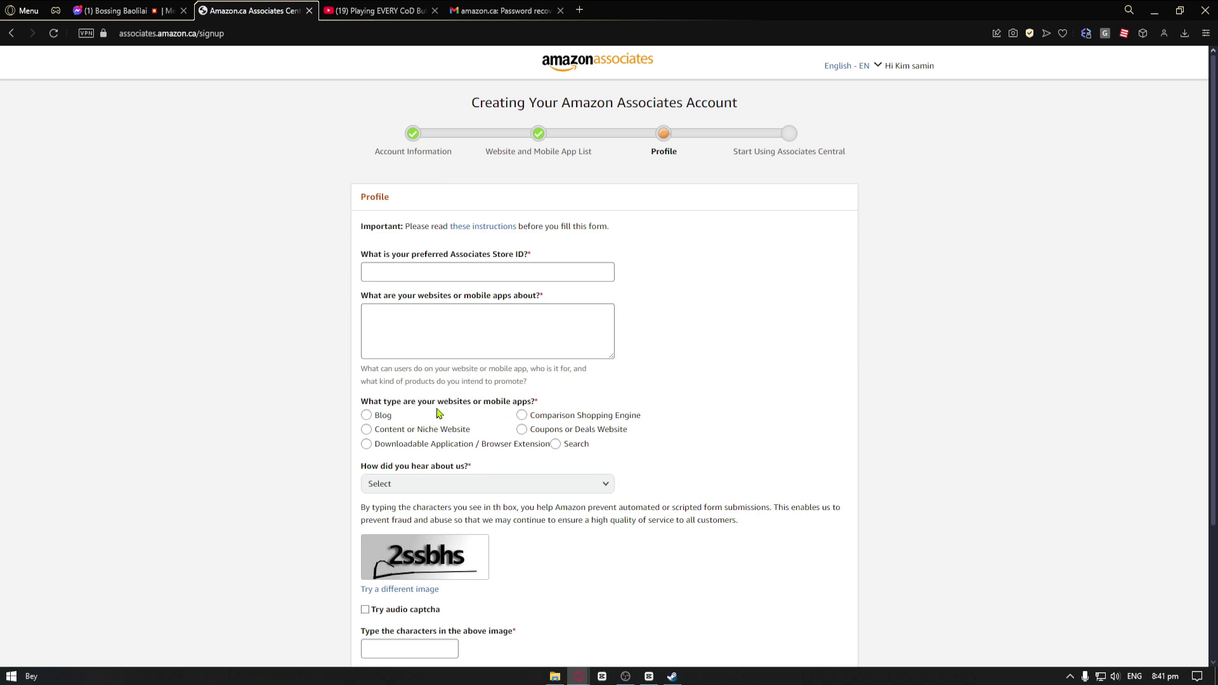
left_click(422, 429)
left_click(534, 429)
left_click(581, 429)
Choose Word of Mouth for 'How did you hear about us?'
scroll(572, 452, "down", 1)
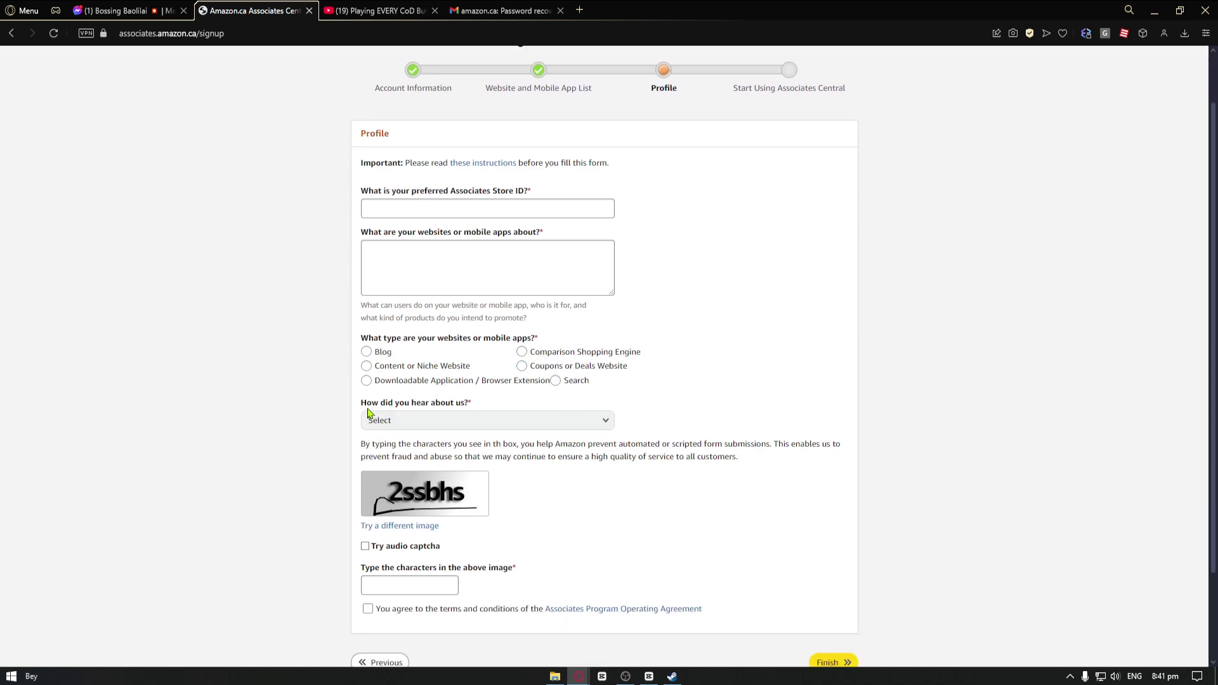
left_click_drag(380, 403, 477, 411)
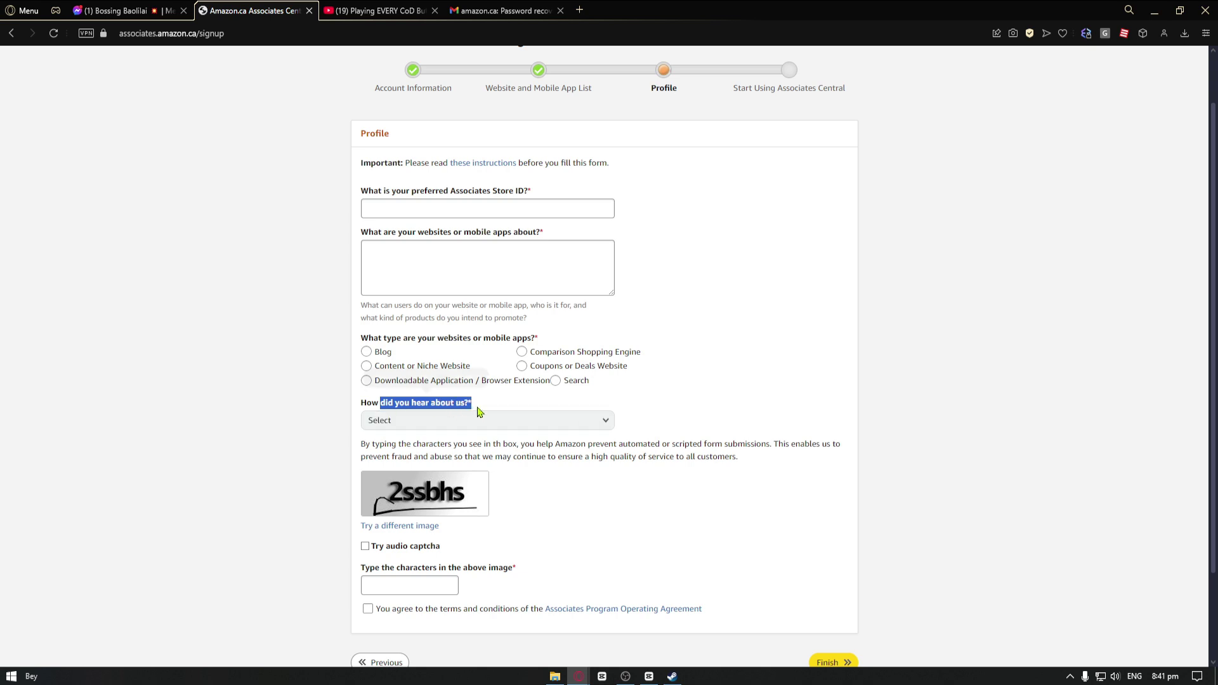
left_click(393, 406)
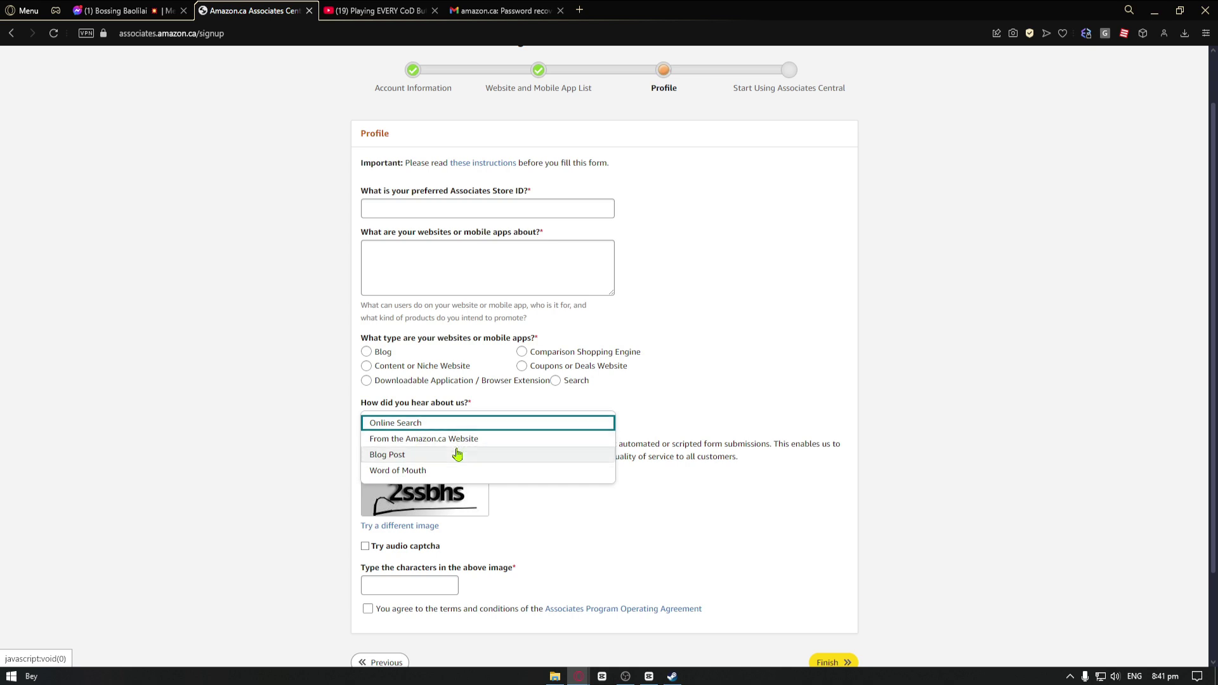
left_click(404, 471)
Enter captcha 'bfs', accept the Operating Agreement, and finish the Profile form
scroll(329, 477, "down", 1)
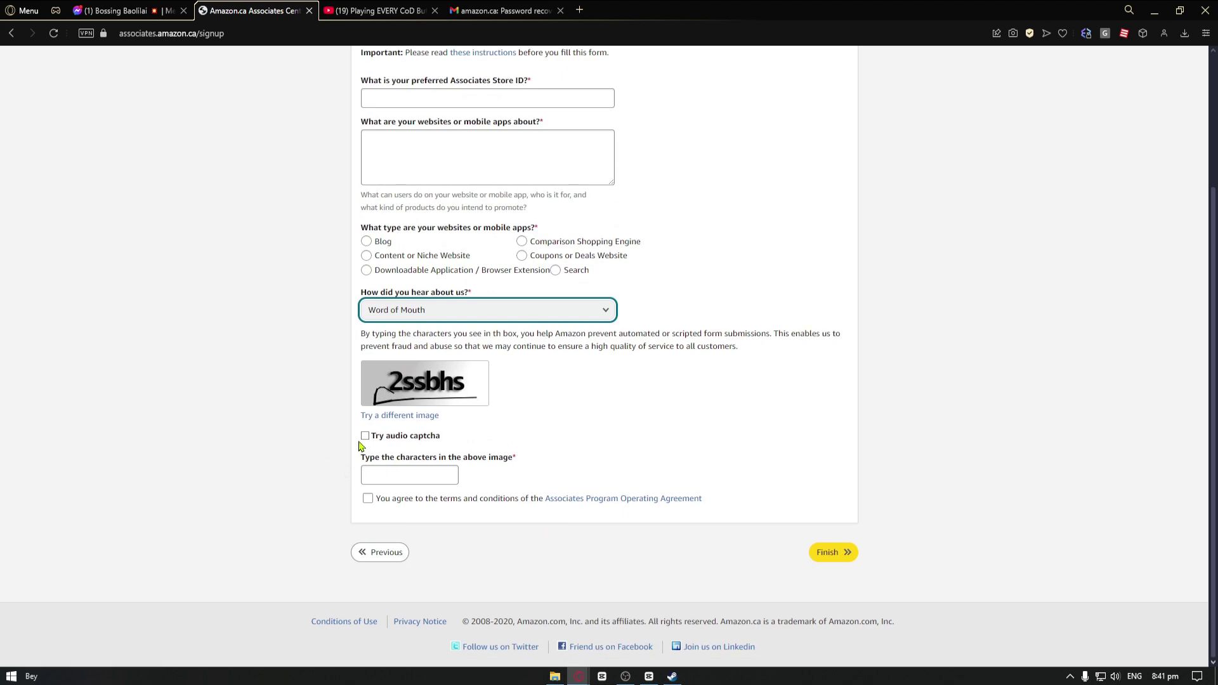
left_click(366, 436)
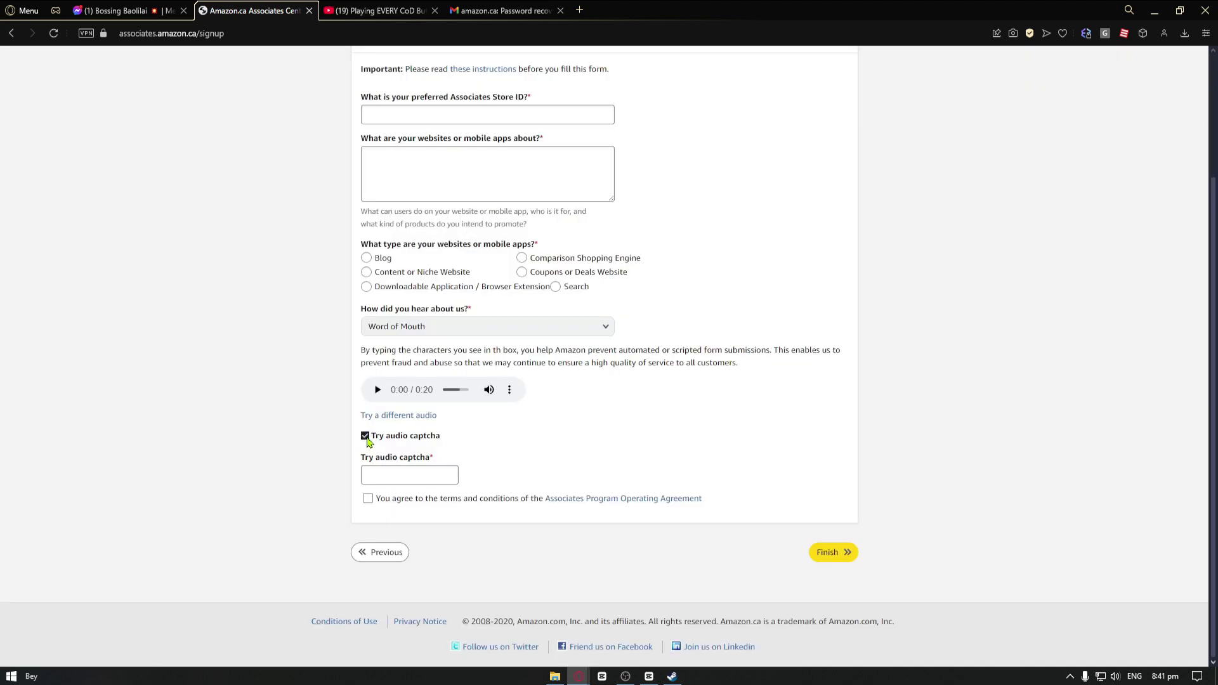
left_click(366, 436)
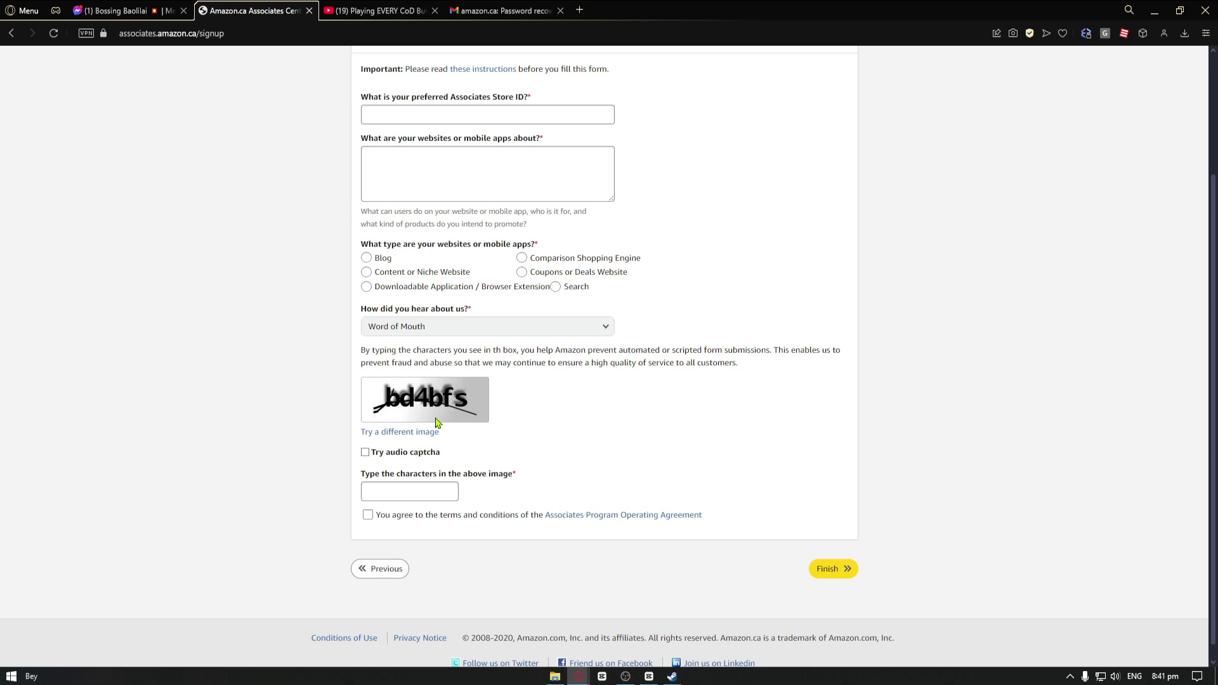
left_click(402, 486)
type("bf")
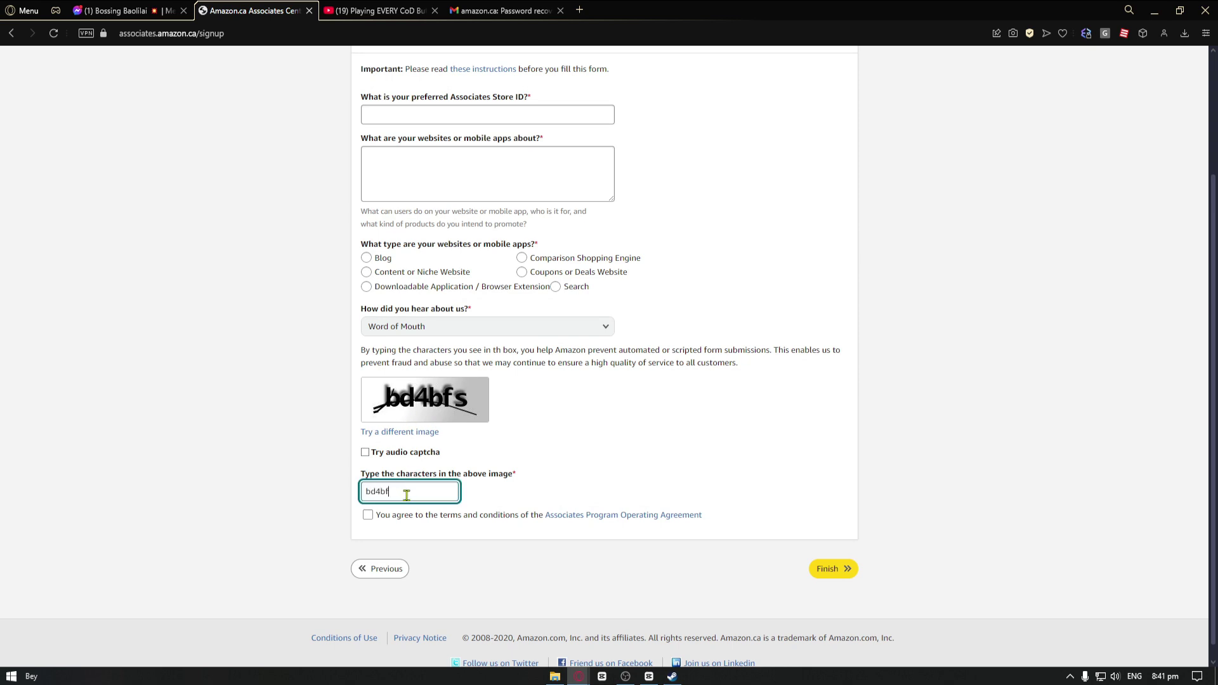
type("s")
left_click(414, 522)
scroll(415, 524, "up", 3)
scroll(578, 430, "down", 2)
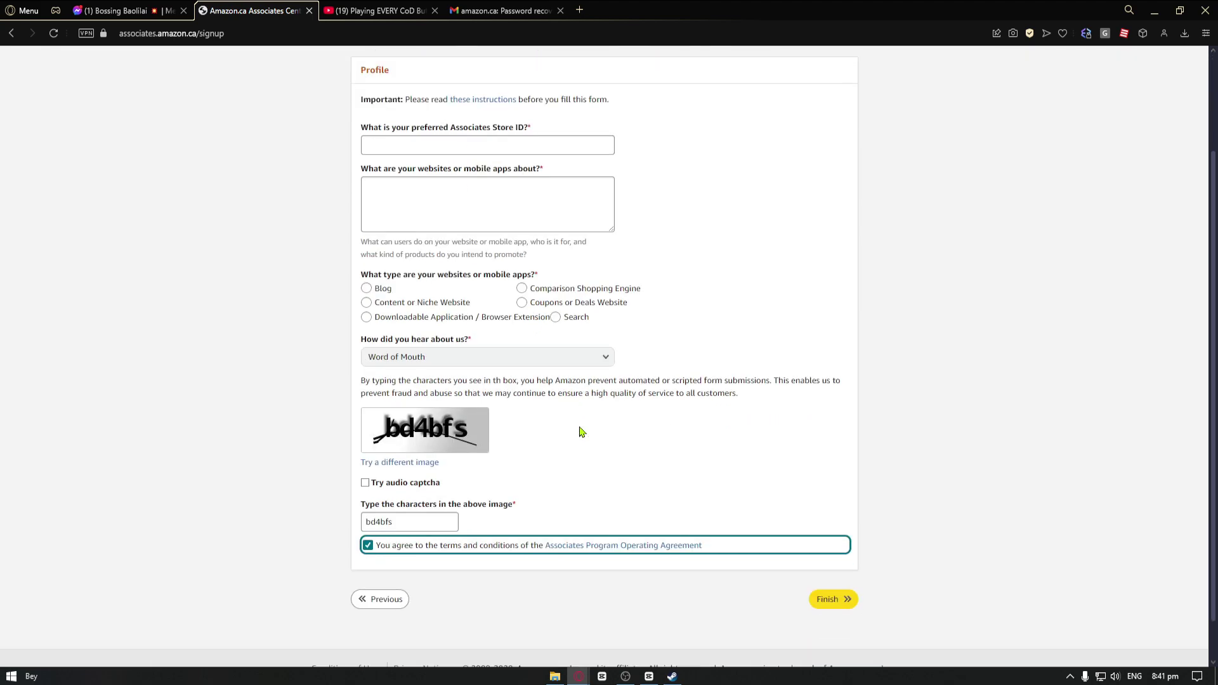
left_click(833, 599)
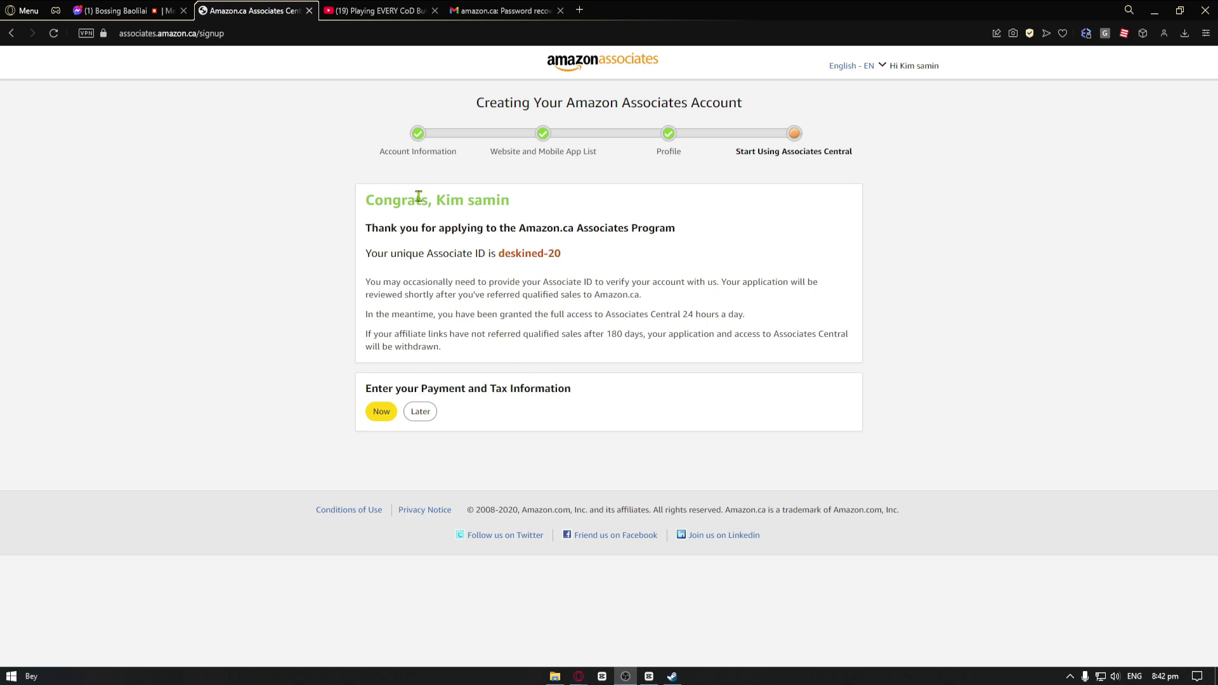
Read the congratulations message, Associate ID line and account verification notes
left_click_drag(367, 202, 587, 218)
mouse_move(444, 202)
left_mouse_down()
mouse_move(440, 229)
mouse_move(425, 233)
mouse_move(657, 246)
left_mouse_up()
left_click(657, 246)
left_click_drag(371, 254, 584, 273)
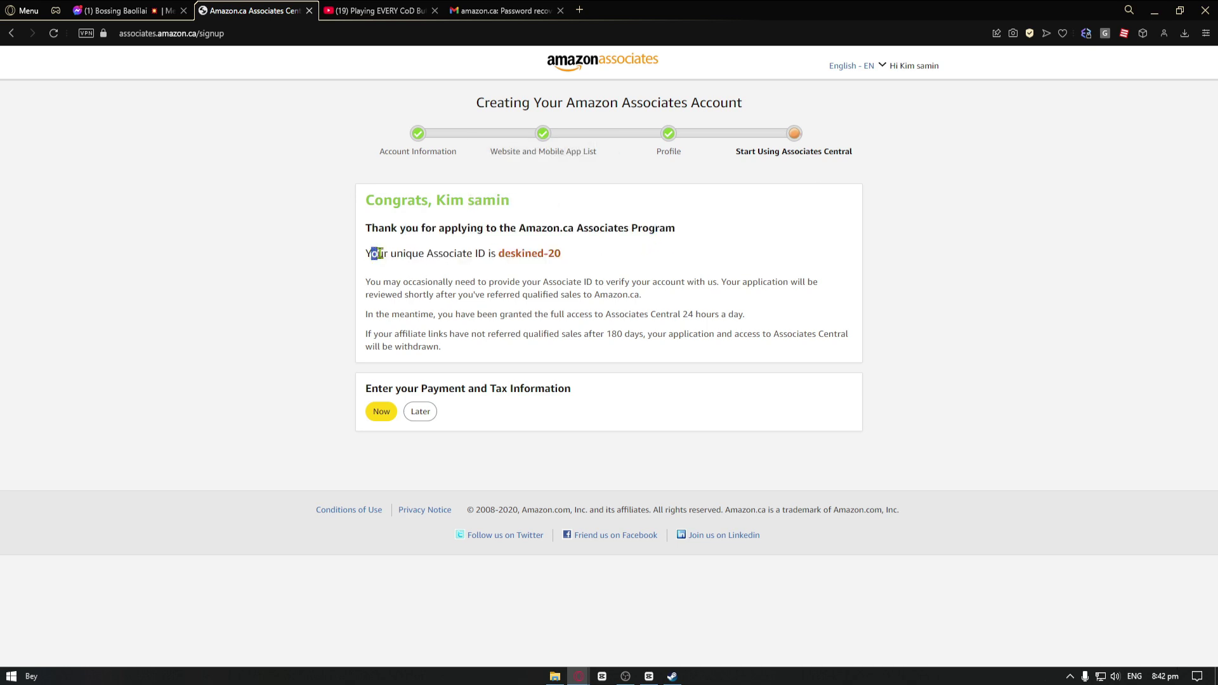
left_click(584, 272)
mouse_move(380, 281)
left_mouse_down()
mouse_move(696, 277)
mouse_move(769, 295)
mouse_move(494, 297)
mouse_move(566, 309)
left_mouse_up()
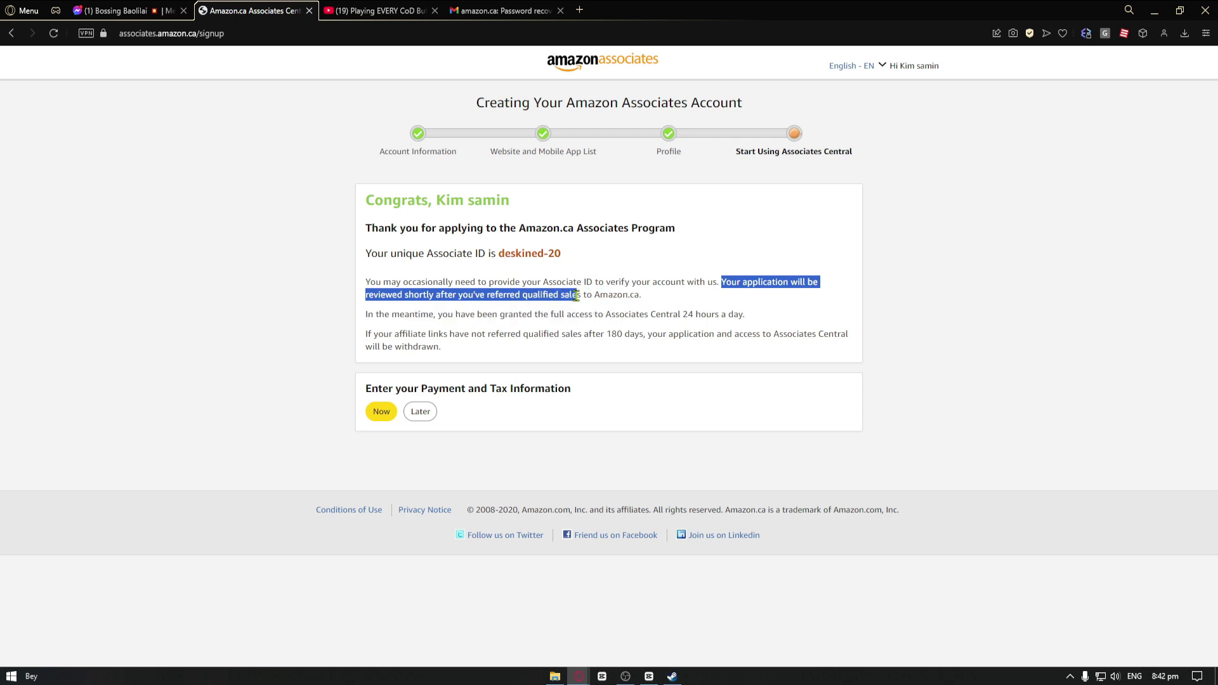
left_click_drag(566, 309, 652, 305)
left_click_drag(384, 314, 494, 316)
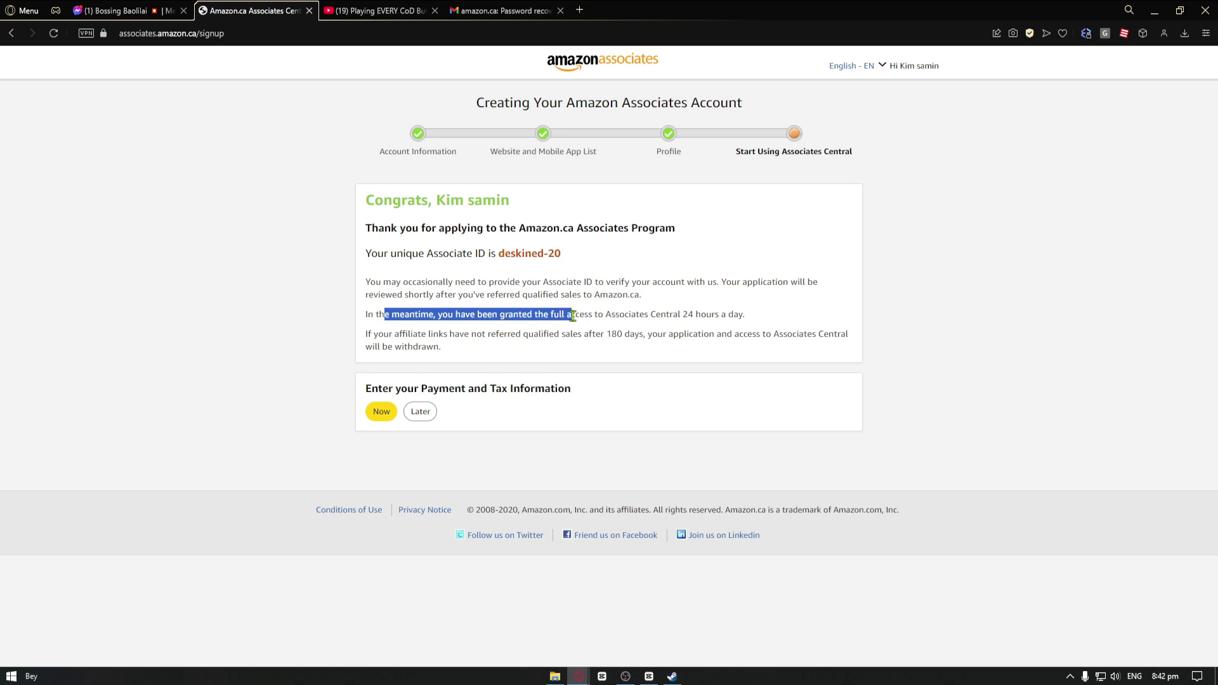
mouse_move(495, 315)
left_mouse_down()
mouse_move(710, 326)
mouse_move(743, 315)
left_mouse_up()
left_click(444, 325)
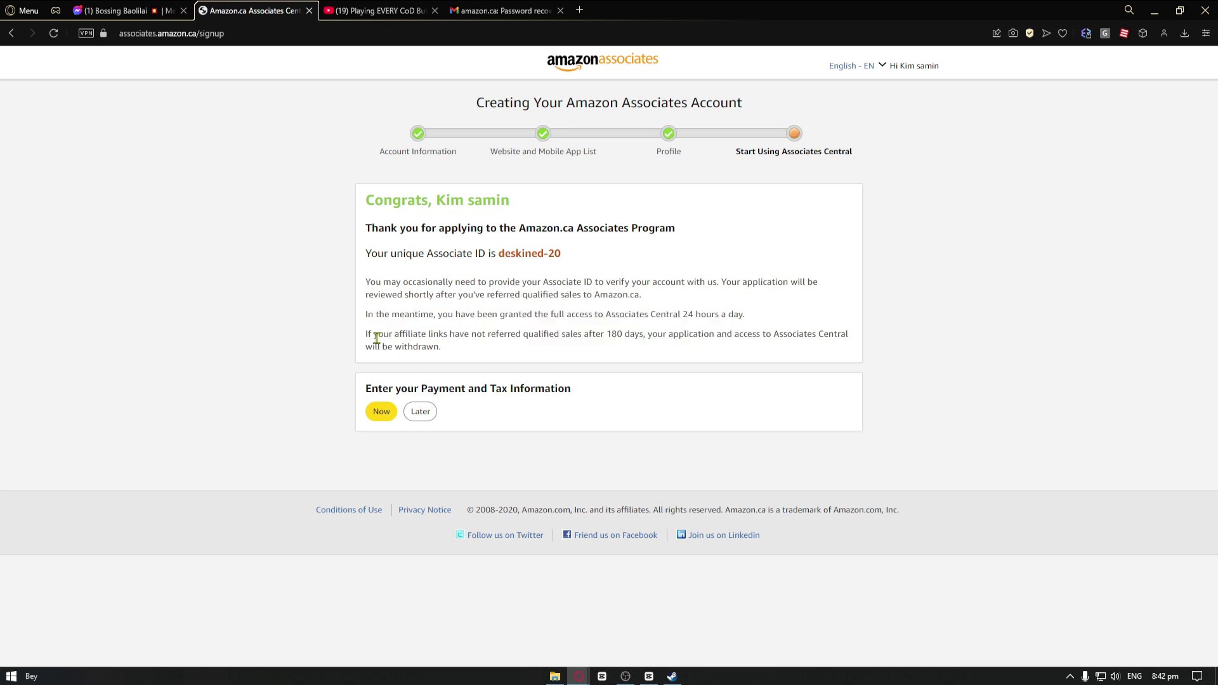
Read the 180-day warning and choose to enter payment and tax information now
mouse_move(368, 335)
left_mouse_down()
mouse_move(613, 346)
mouse_move(647, 334)
mouse_move(750, 351)
mouse_move(844, 332)
left_mouse_up()
left_click(757, 331)
left_click_drag(371, 389, 567, 390)
left_click(566, 390)
left_click(388, 415)
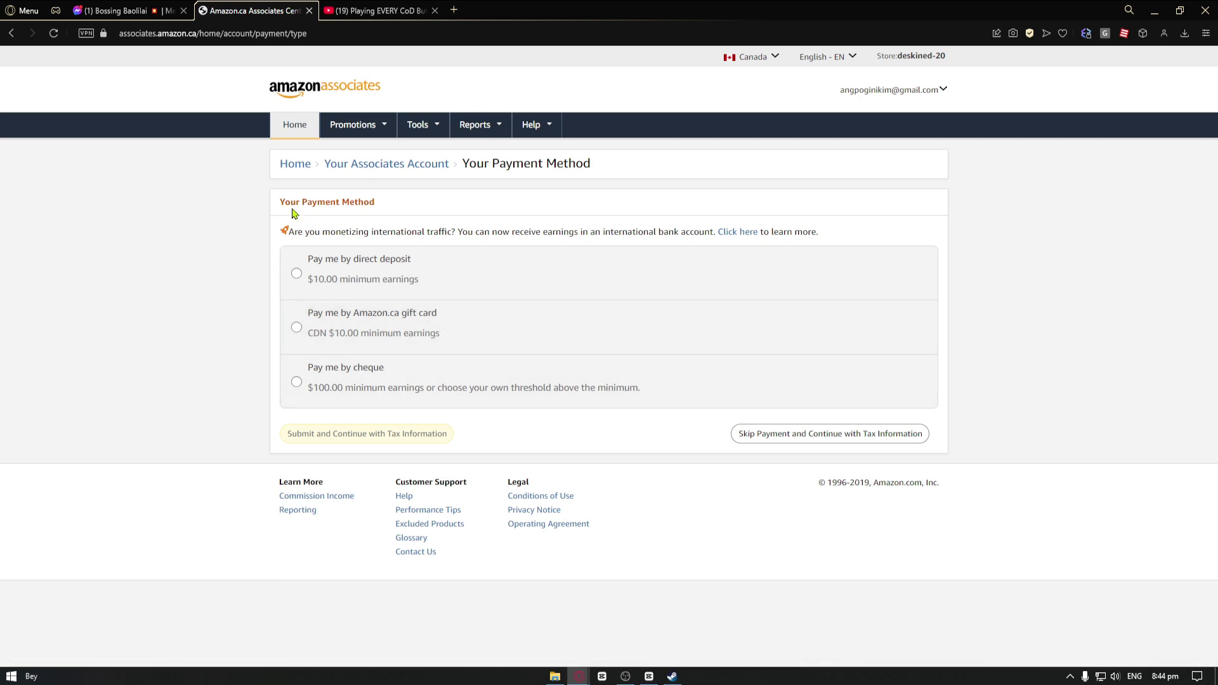
Select 'Pay me by direct deposit' as the Associates payment method
left_click_drag(295, 232, 480, 232)
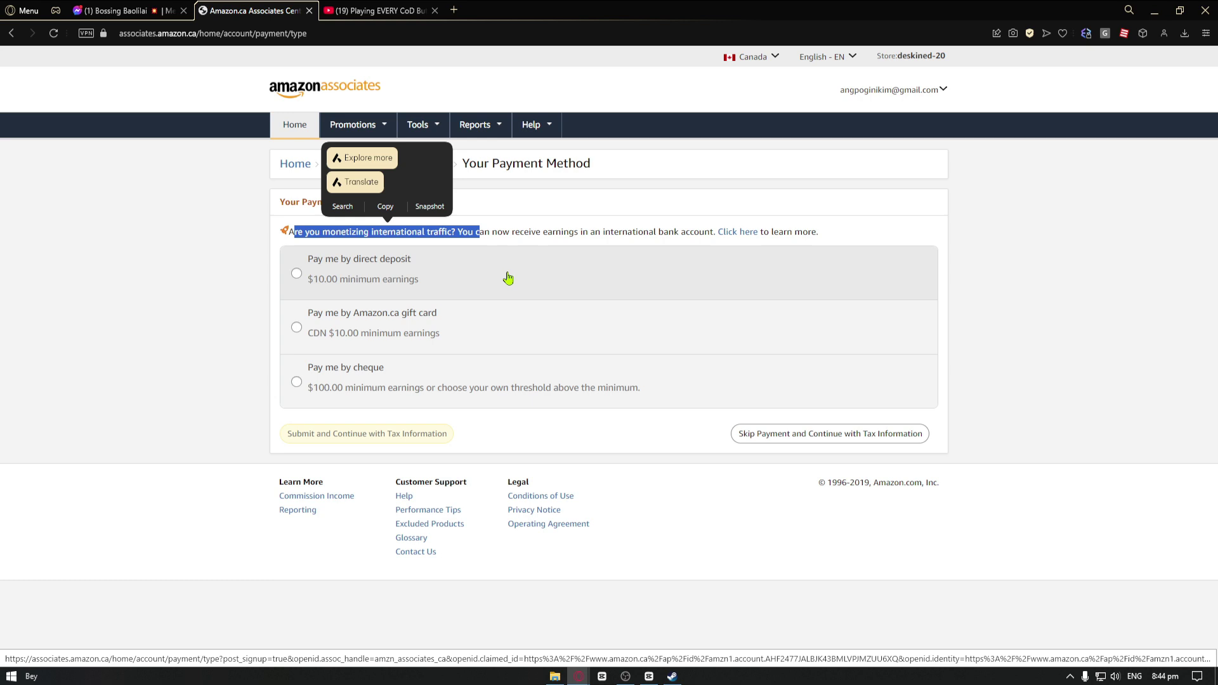
left_click(260, 316)
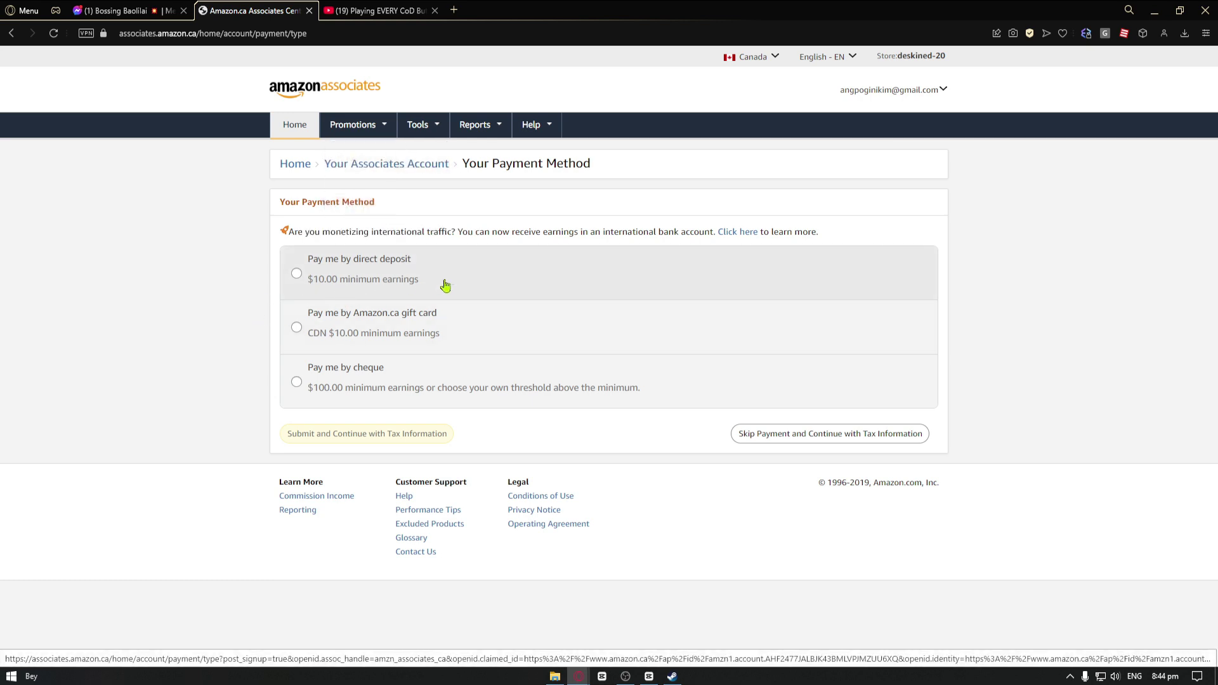
left_click(355, 273)
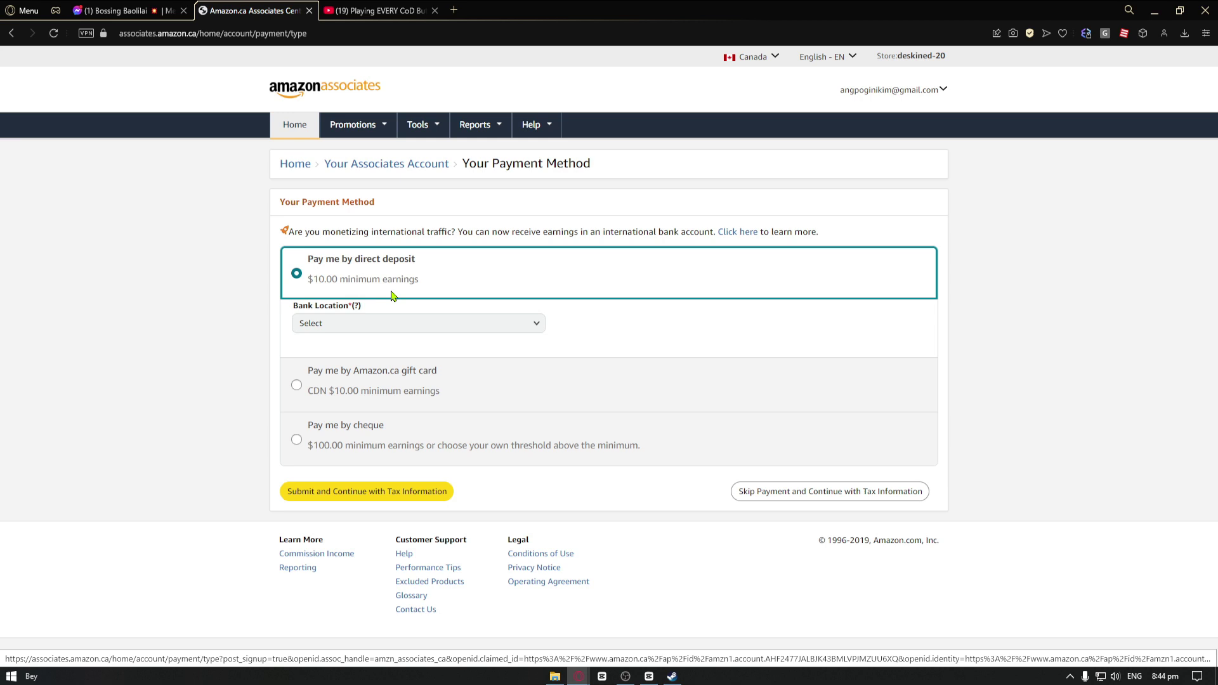
Set the Bank Location dropdown to Canada
left_click(400, 324)
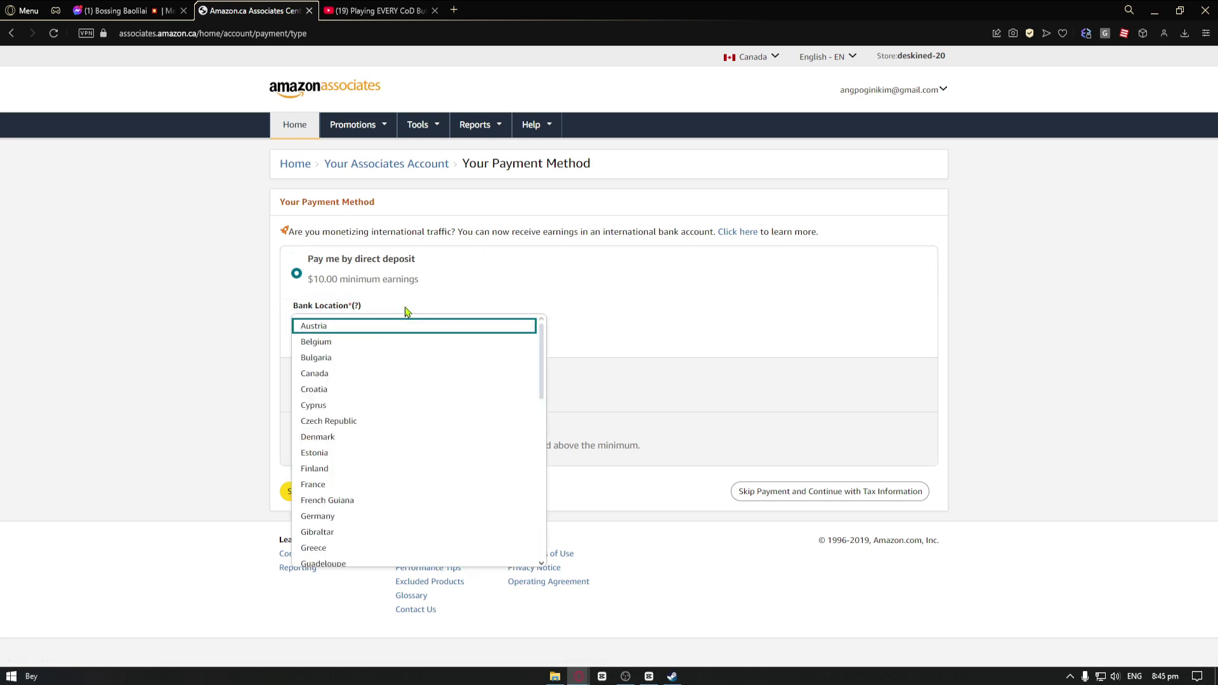
scroll(448, 389, "down", 10)
scroll(444, 375, "down", 3)
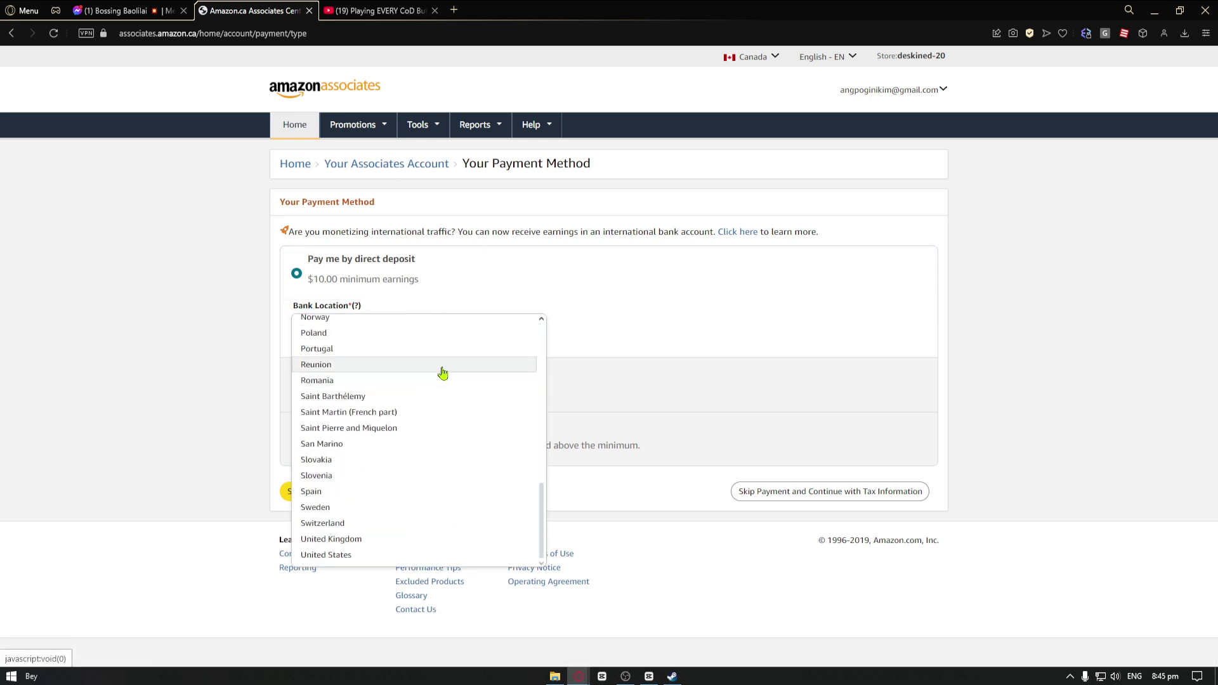
scroll(443, 373, "up", 5)
scroll(443, 373, "up", 3)
scroll(441, 373, "down", 4)
scroll(437, 373, "up", 5)
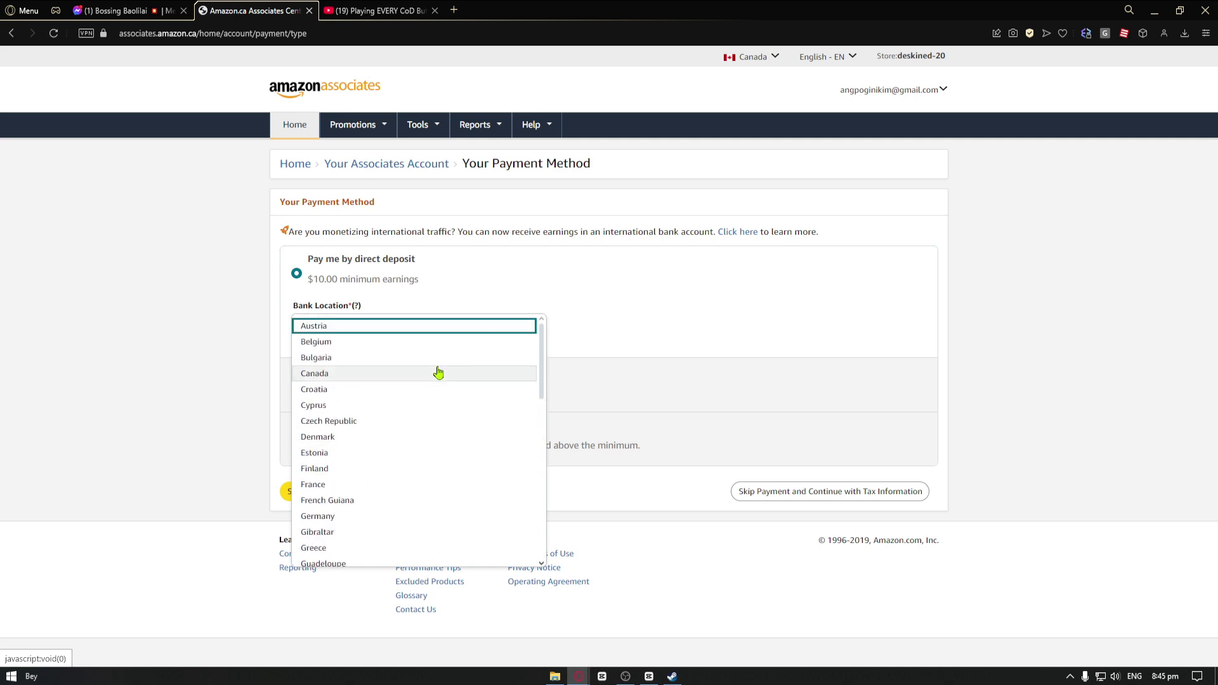
left_click(393, 378)
Check the Account Holder Name, Account Number, Bank Name fields and account type choices
scroll(393, 380, "down", 1)
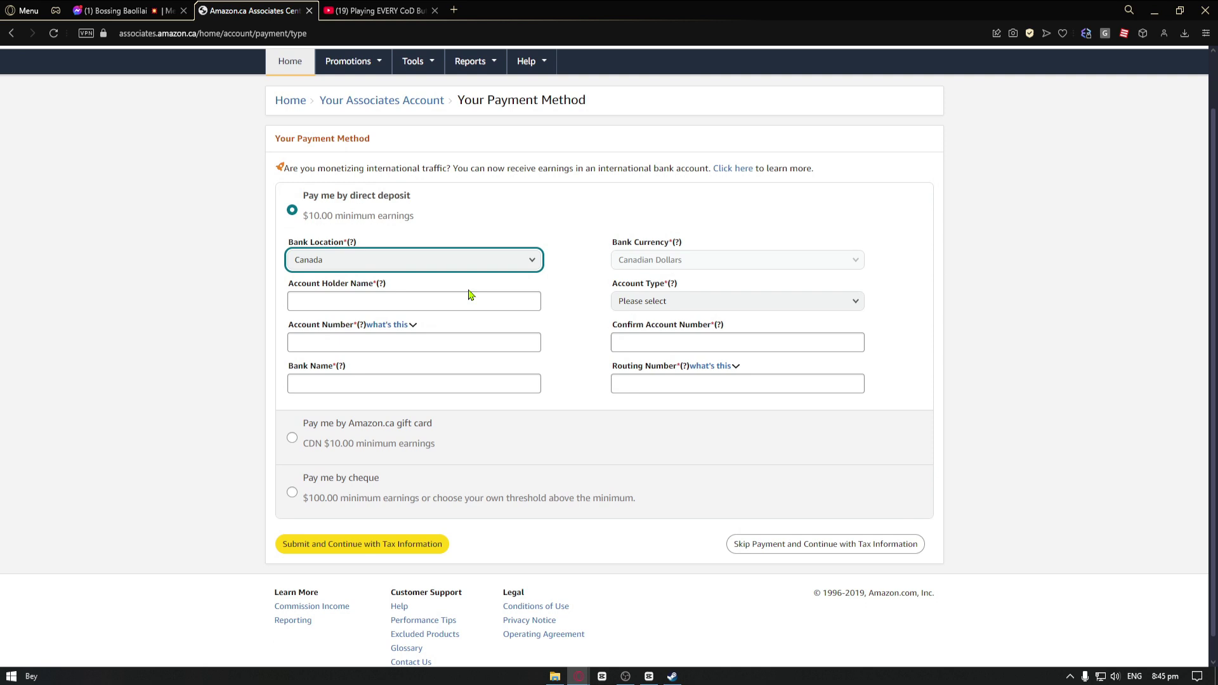
left_click(343, 304)
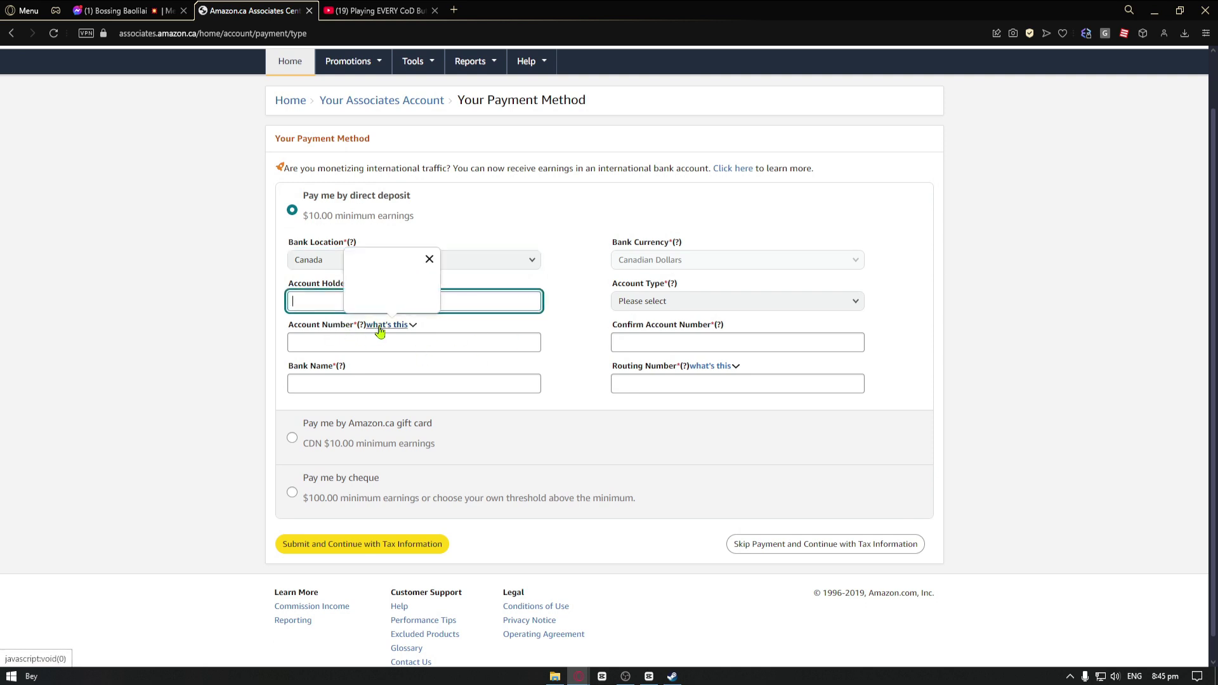
left_click(334, 342)
left_click(331, 384)
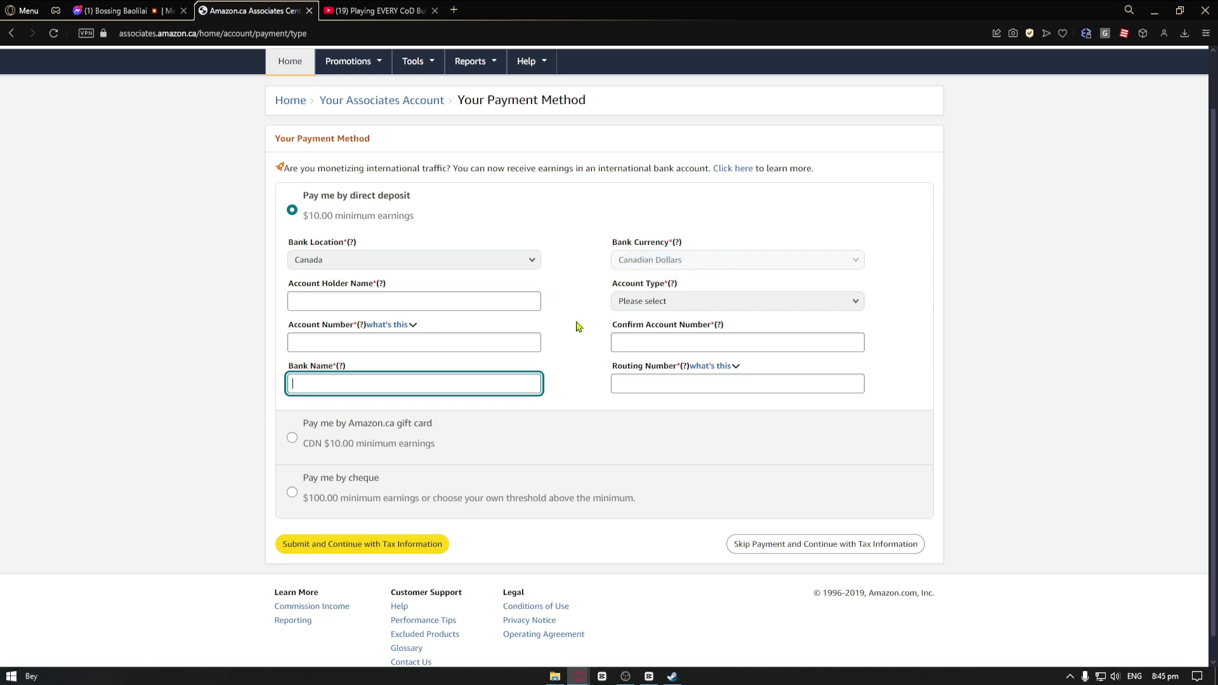
left_click(633, 303)
left_click(585, 324)
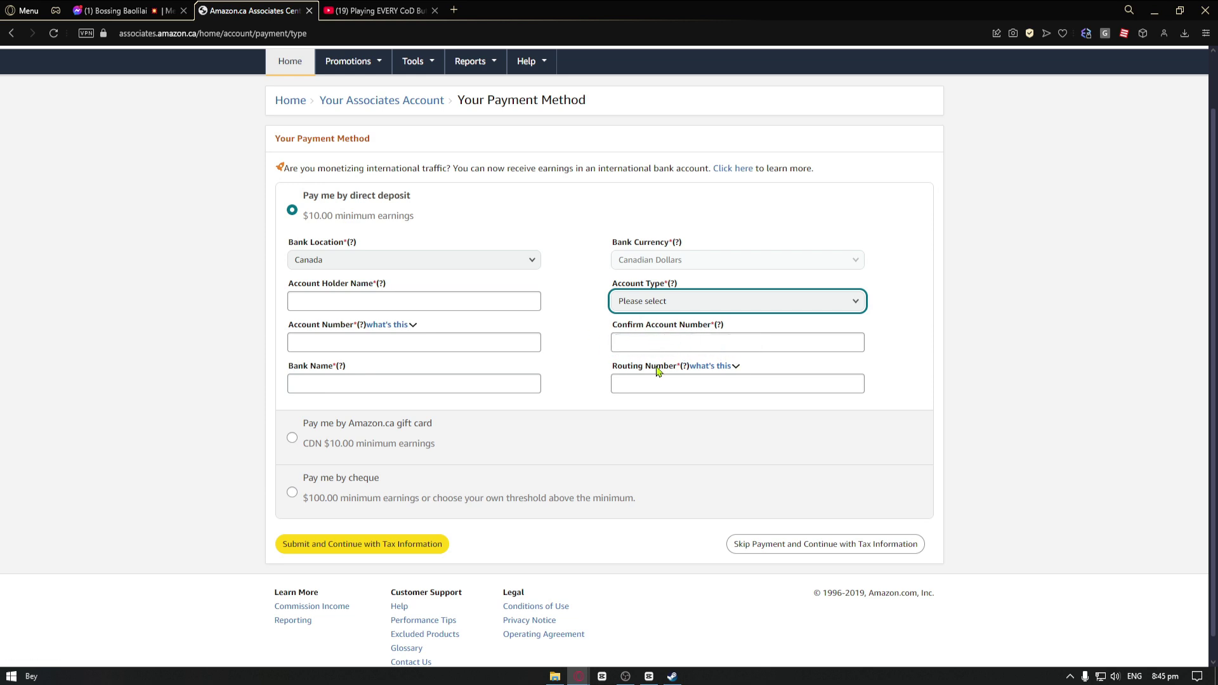
scroll(642, 376, "down", 1)
scroll(629, 401, "up", 2)
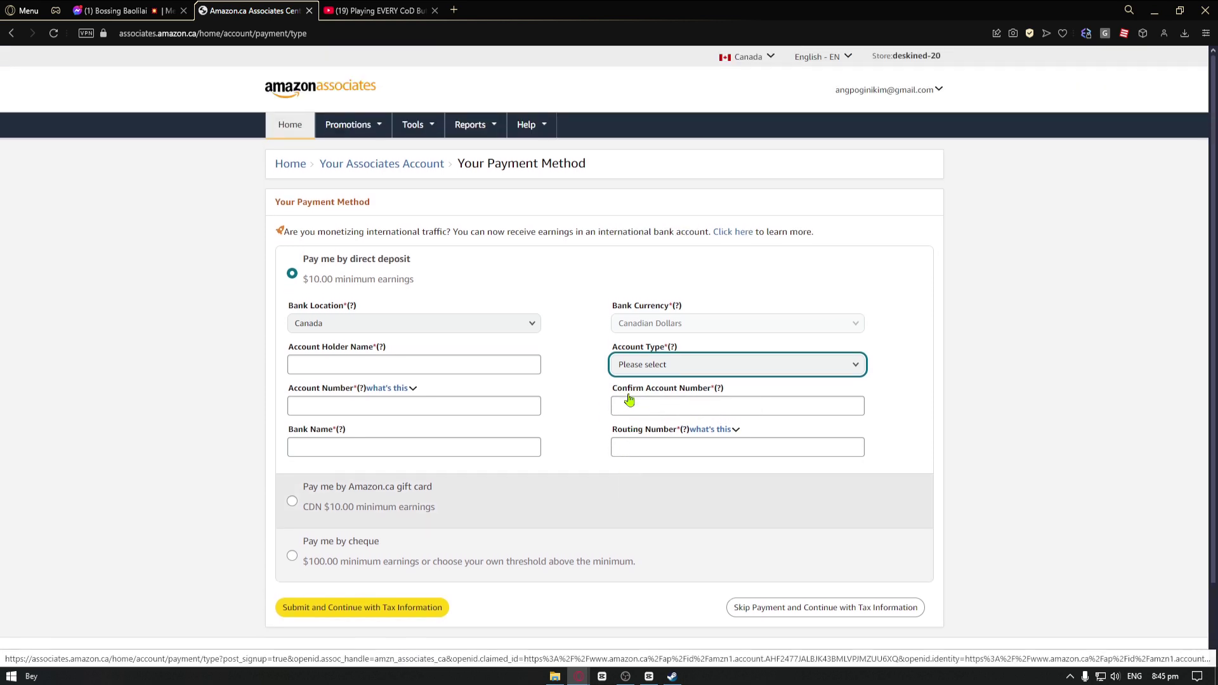
scroll(629, 401, "down", 2)
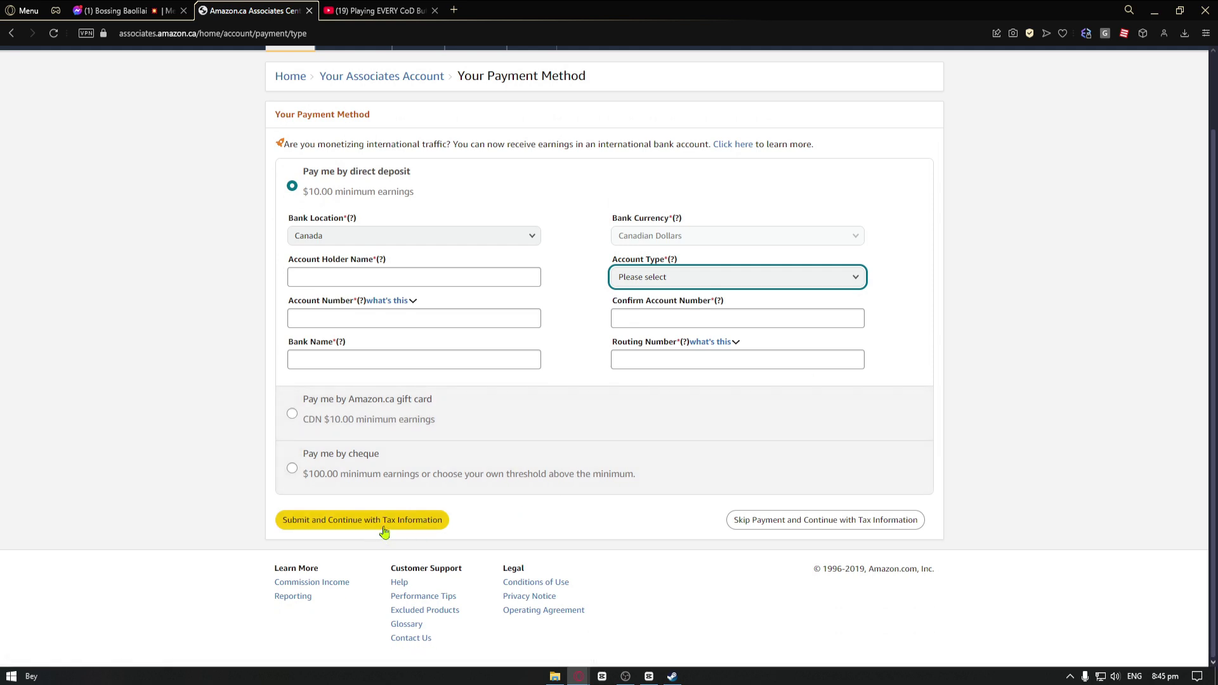
scroll(585, 543, "up", 1)
scroll(585, 542, "up", 2)
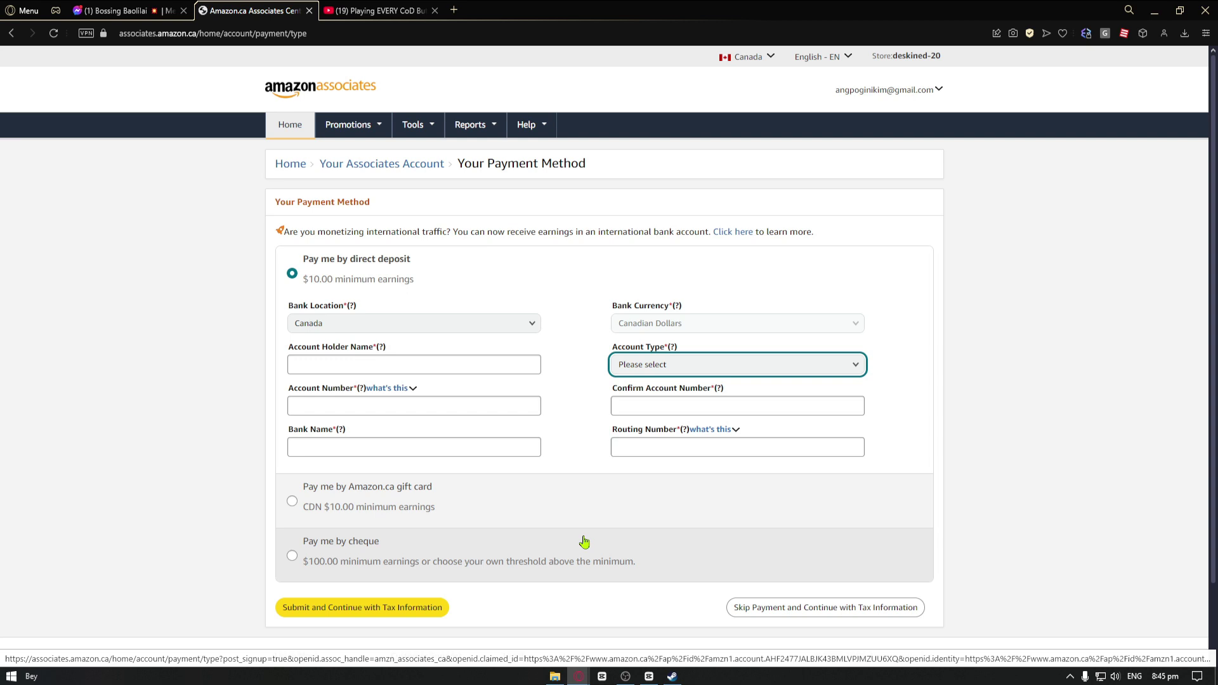